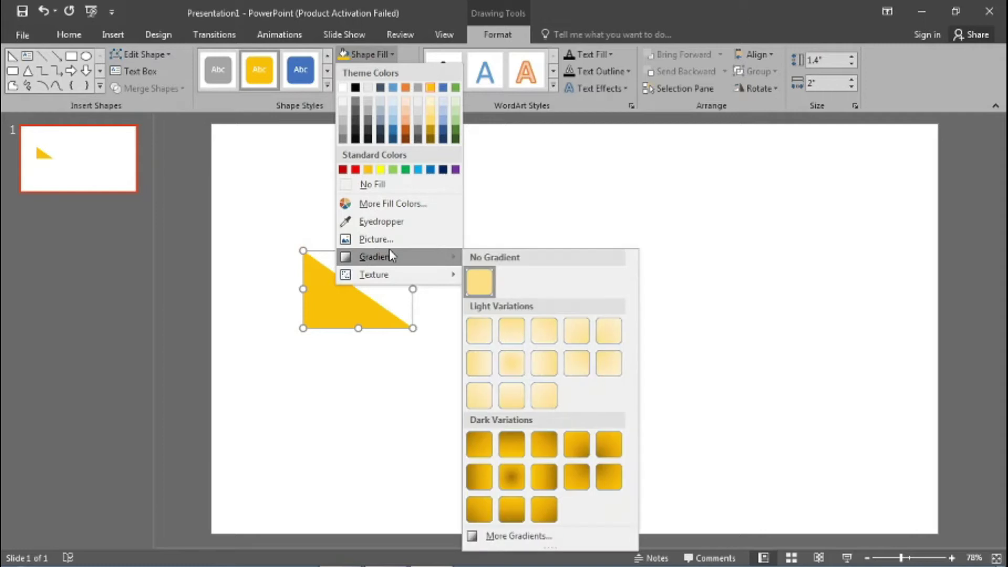
Apply a dark diagonal gradient to the gold right triangle and overlay a horizontally flipped copy exactly on it.
{"action": "left_click", "coordinate": [543, 510]}
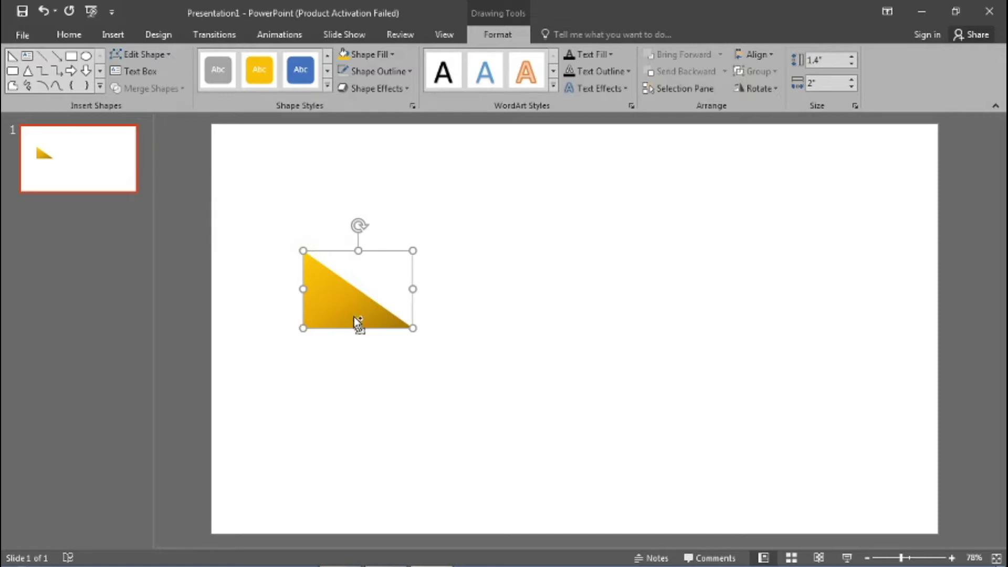
{"action": "left_click_drag", "start_coordinate": [354, 318], "coordinate": [562, 332]}
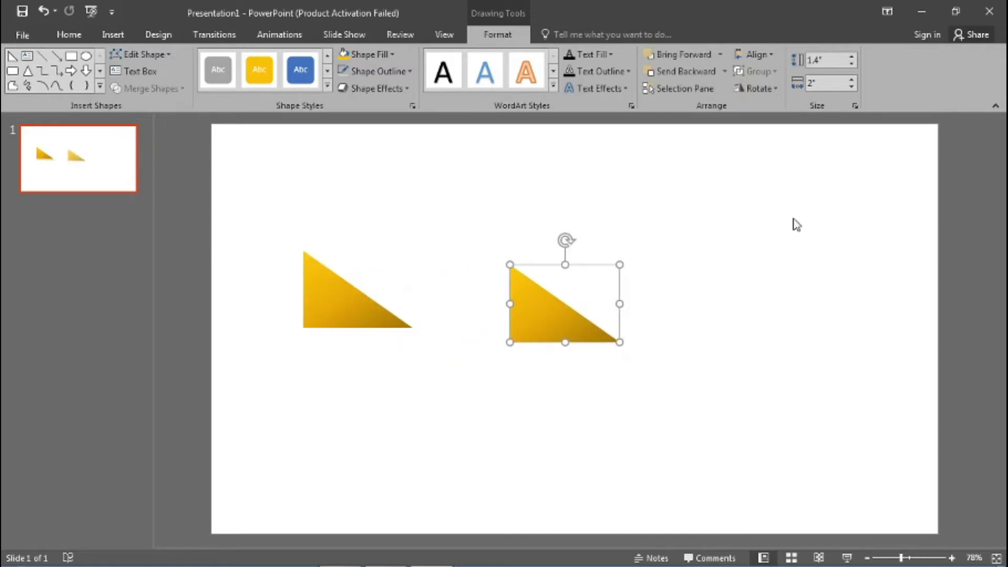
{"action": "left_click", "coordinate": [760, 88]}
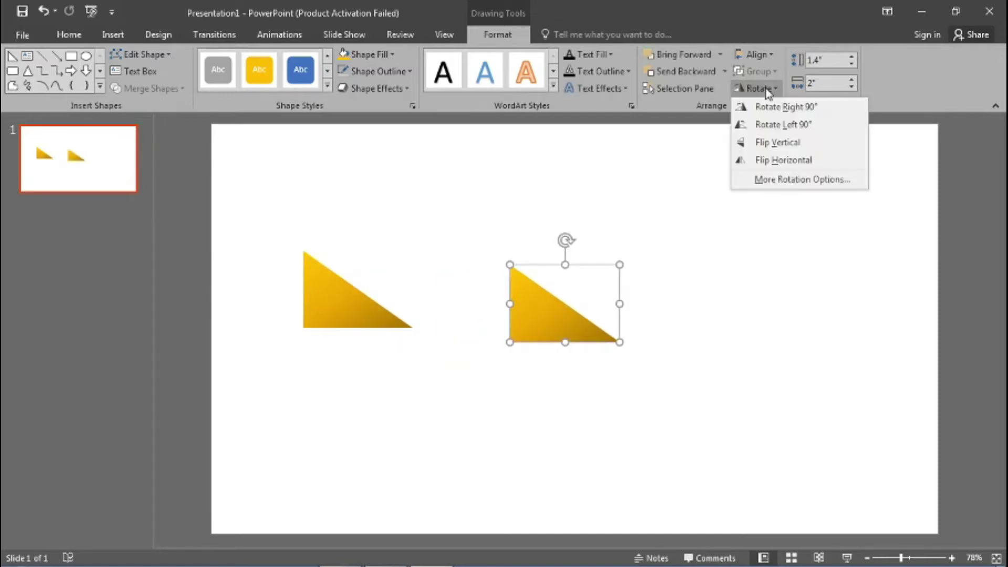
{"action": "left_click", "coordinate": [788, 160]}
{"action": "left_click_drag", "start_coordinate": [549, 318], "coordinate": [347, 303]}
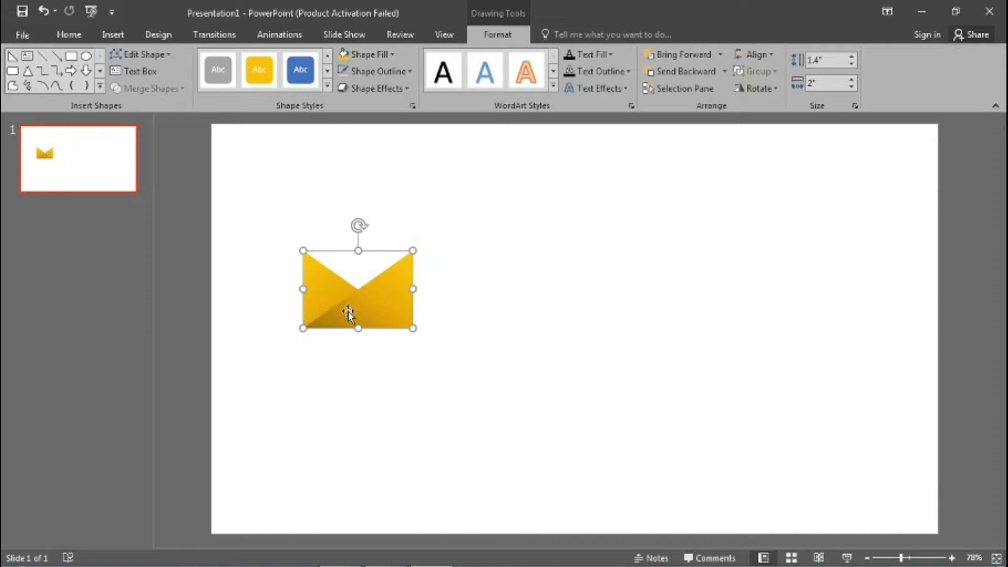
{"action": "left_click", "coordinate": [495, 350]}
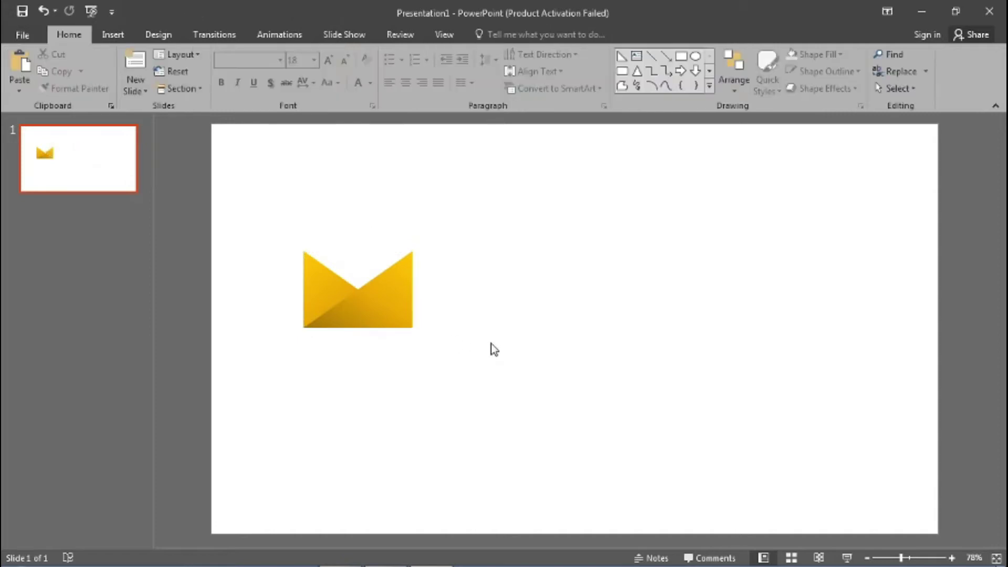
Draw an isosceles triangle beside the envelope shapes and size it 1 inch high and 2 inches wide.
{"action": "left_click", "coordinate": [637, 71]}
{"action": "left_click_drag", "start_coordinate": [493, 297], "coordinate": [586, 328]}
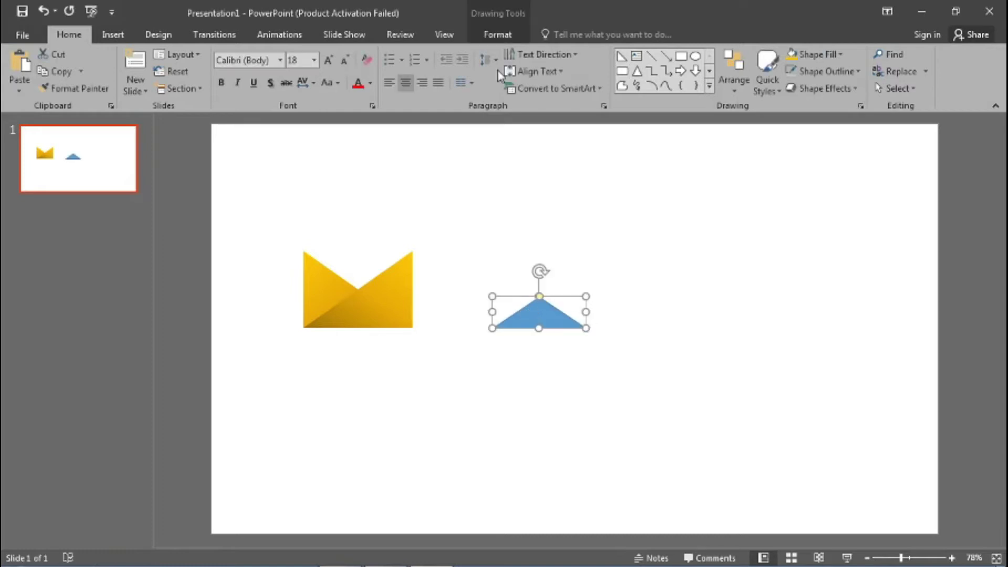
{"action": "left_click", "coordinate": [498, 34]}
{"action": "left_click", "coordinate": [837, 63]}
{"action": "type", "text": "1"}
{"action": "key", "text": "Return"}
{"action": "left_click", "coordinate": [827, 84]}
{"action": "type", "text": "2"}
{"action": "key", "text": "Return"}
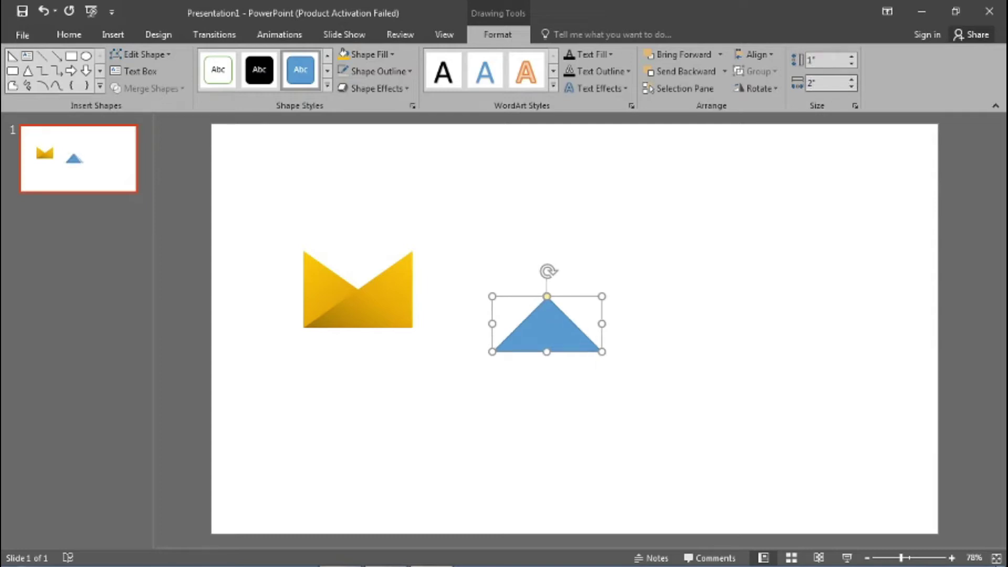
Align the isosceles triangle with the envelope's bottom edge and fill it gold with no outline.
{"action": "left_click_drag", "start_coordinate": [535, 323], "coordinate": [345, 299]}
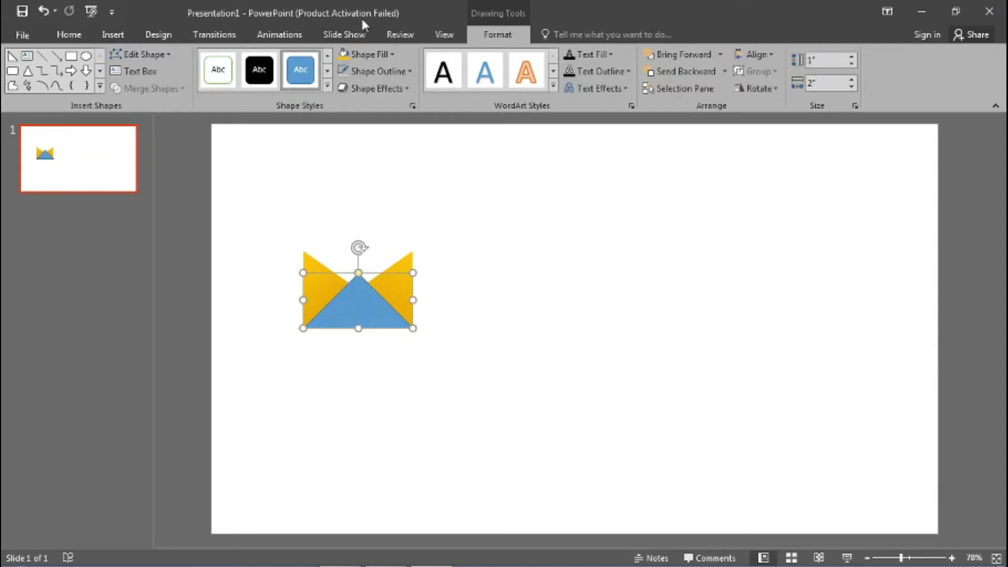
{"action": "left_click", "coordinate": [342, 57]}
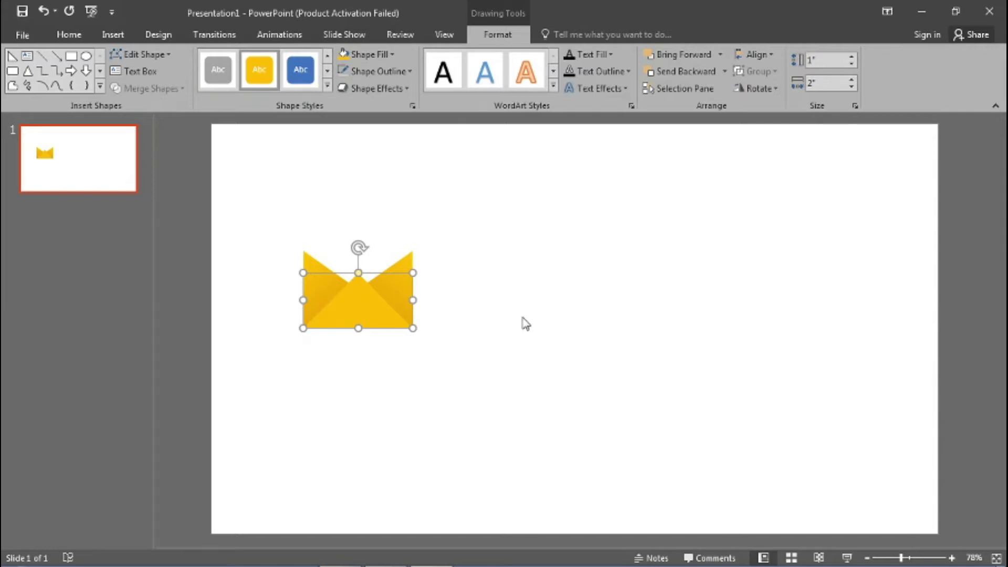
{"action": "left_click", "coordinate": [392, 55]}
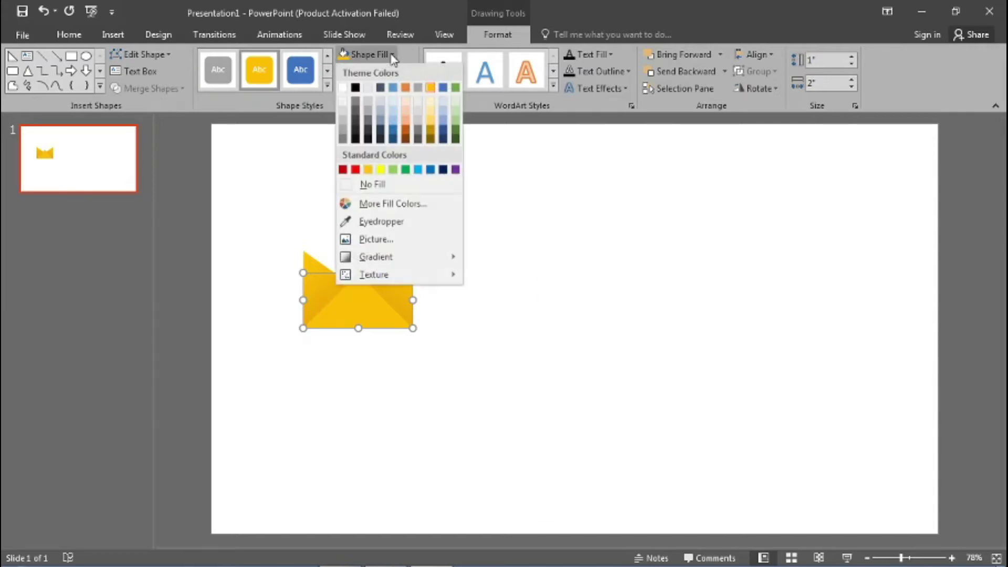
{"action": "left_click", "coordinate": [405, 88]}
Add an outer shadow offset upward to the envelope's bottom triangle.
{"action": "left_click", "coordinate": [406, 89]}
{"action": "mouse_move", "coordinate": [397, 150]}
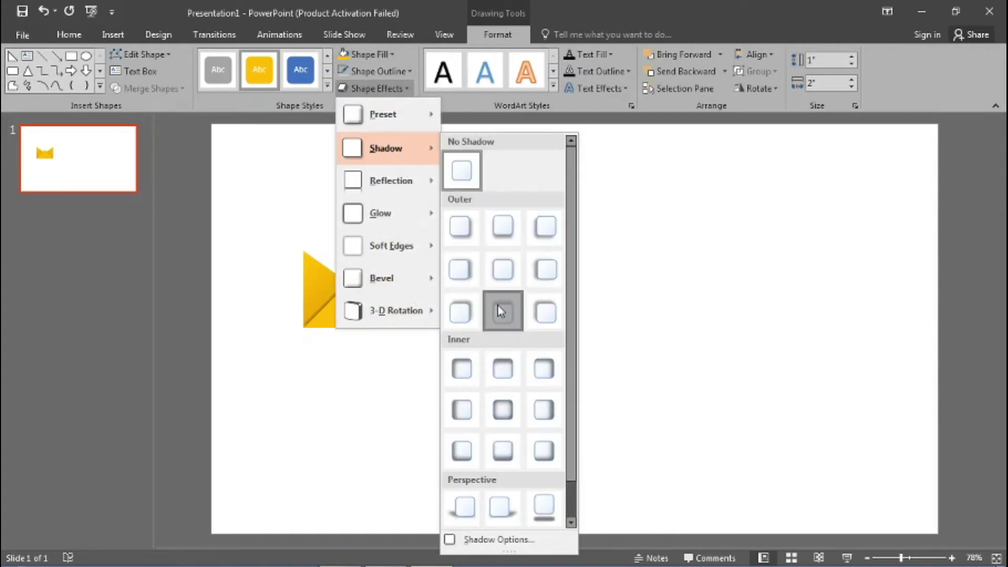
{"action": "left_click", "coordinate": [503, 311]}
{"action": "left_click", "coordinate": [557, 297]}
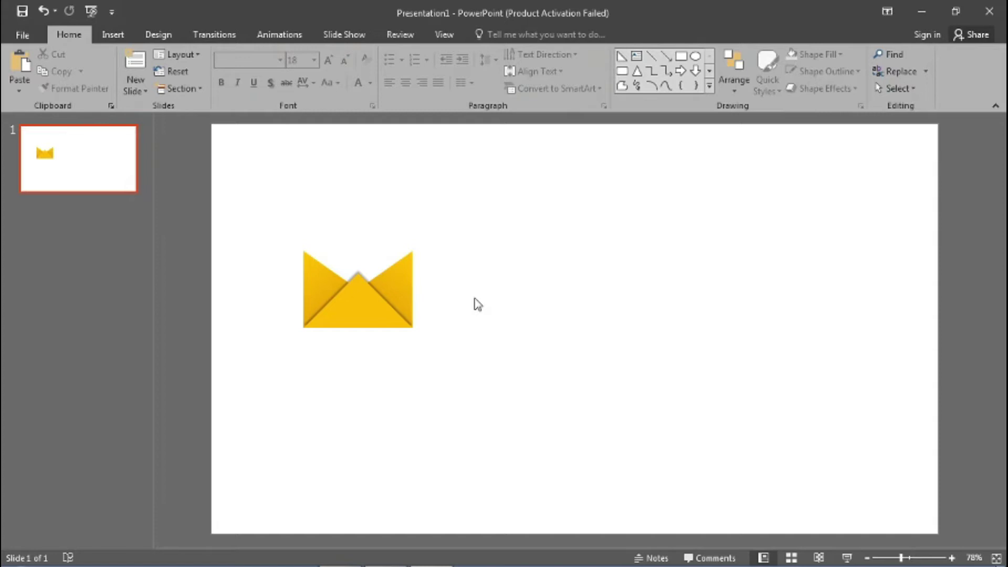
Duplicate the bottom triangle and place the copy on top of the envelope as its open flap.
{"action": "left_click", "coordinate": [374, 314]}
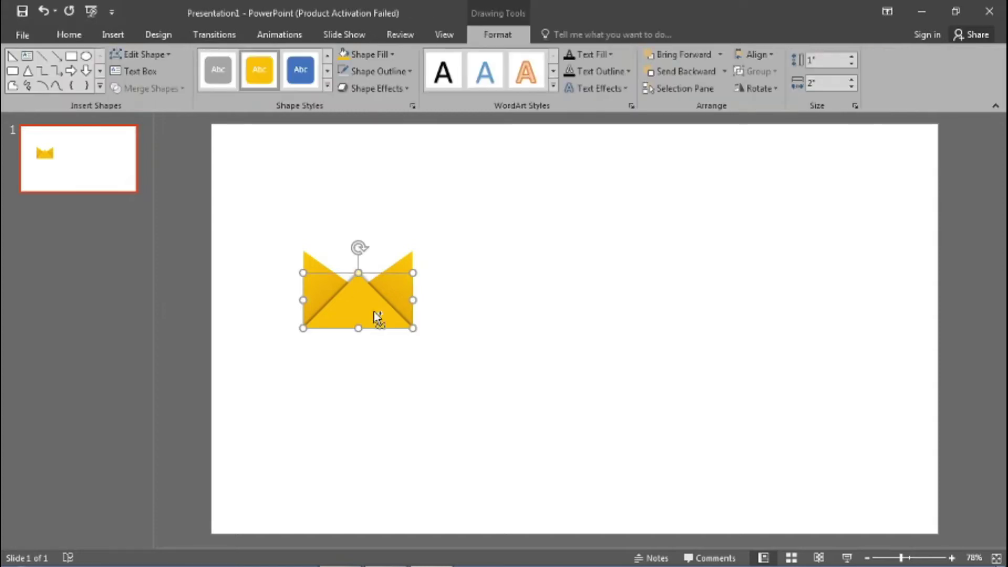
{"action": "key", "text": "ctrl+d"}
{"action": "left_click_drag", "start_coordinate": [374, 313], "coordinate": [534, 217]}
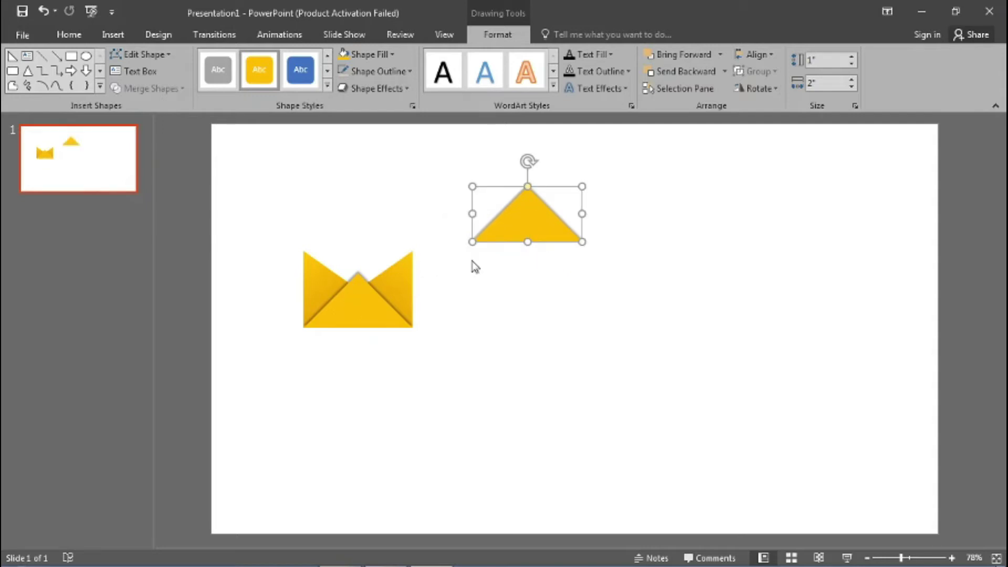
{"action": "left_click_drag", "start_coordinate": [541, 214], "coordinate": [371, 227]}
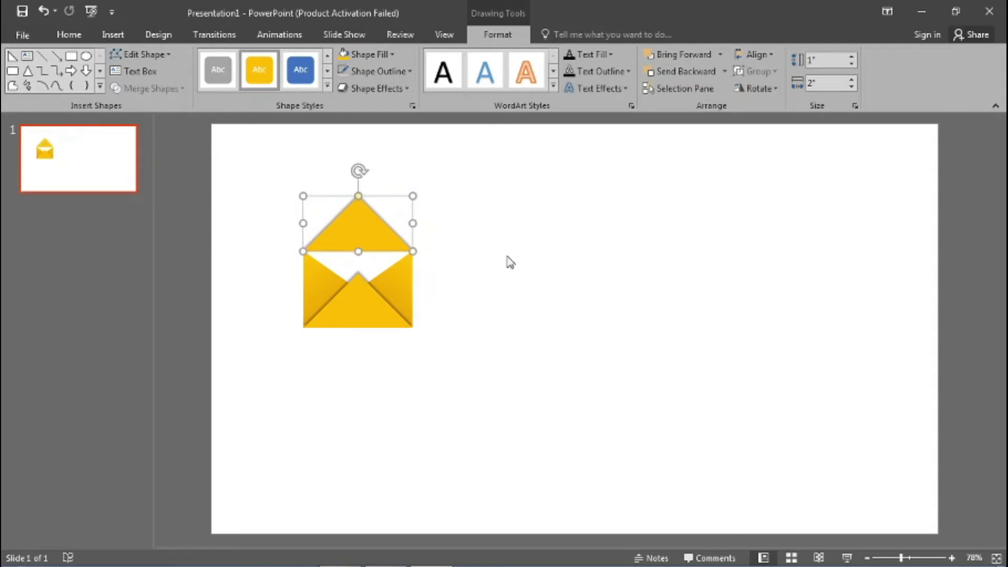
Paste another triangle copy, flip it vertically and align it with the envelope body's upper edge as the closed flap.
{"action": "key", "text": "ctrl+v"}
{"action": "left_click_drag", "start_coordinate": [364, 153], "coordinate": [587, 246]}
{"action": "left_click", "coordinate": [768, 88]}
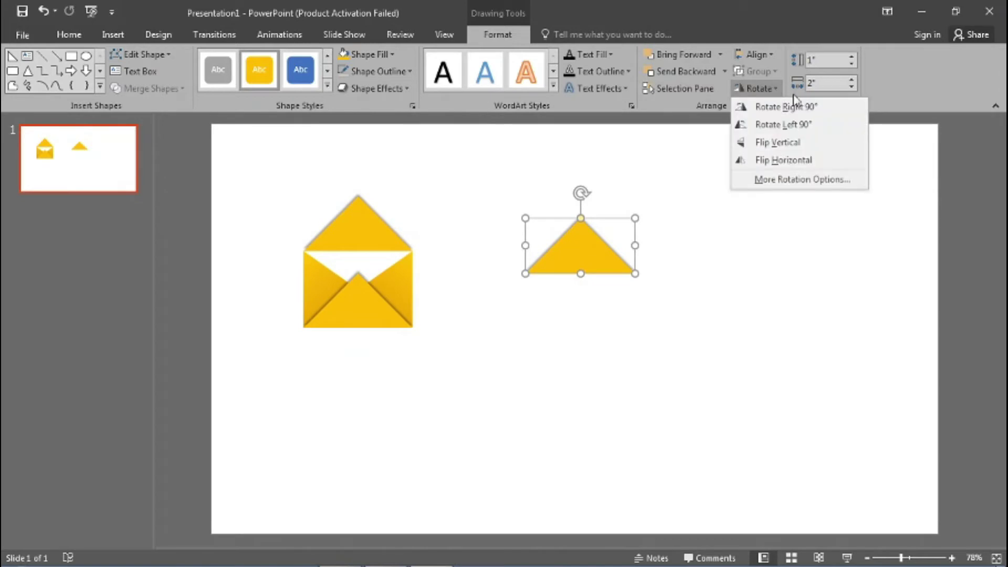
{"action": "left_click", "coordinate": [785, 141]}
{"action": "left_click", "coordinate": [600, 243]}
{"action": "left_click_drag", "start_coordinate": [595, 235], "coordinate": [373, 270]}
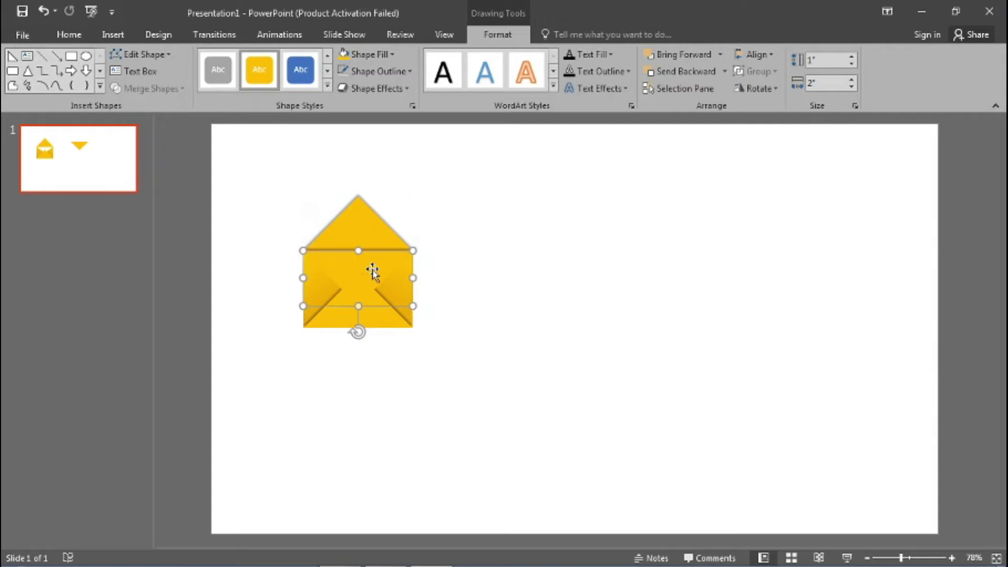
Change the downward-pointing flap's shadow to an outer shadow offset downward.
{"action": "left_click", "coordinate": [407, 89]}
{"action": "mouse_move", "coordinate": [405, 150]}
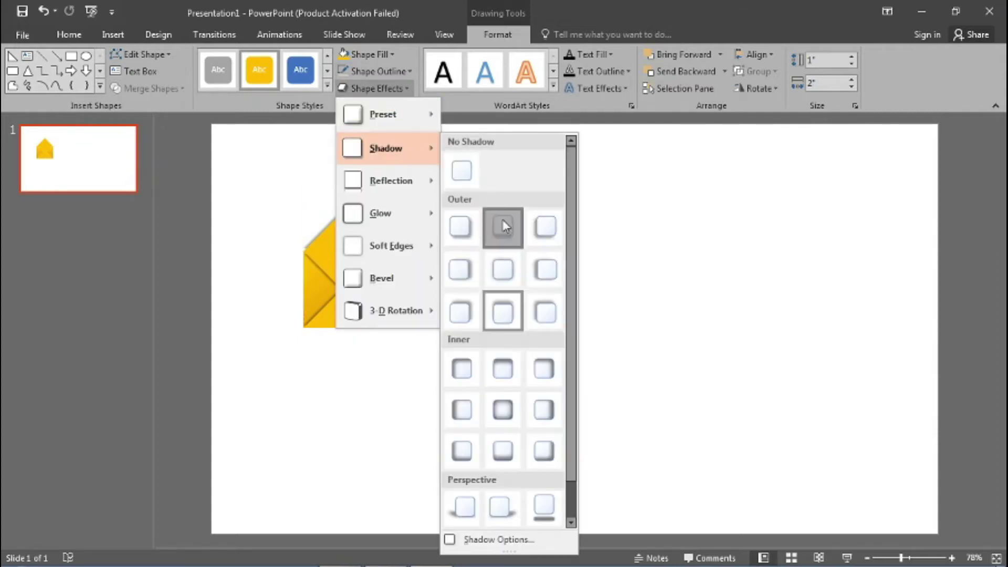
{"action": "left_click", "coordinate": [504, 225]}
{"action": "left_click", "coordinate": [562, 292]}
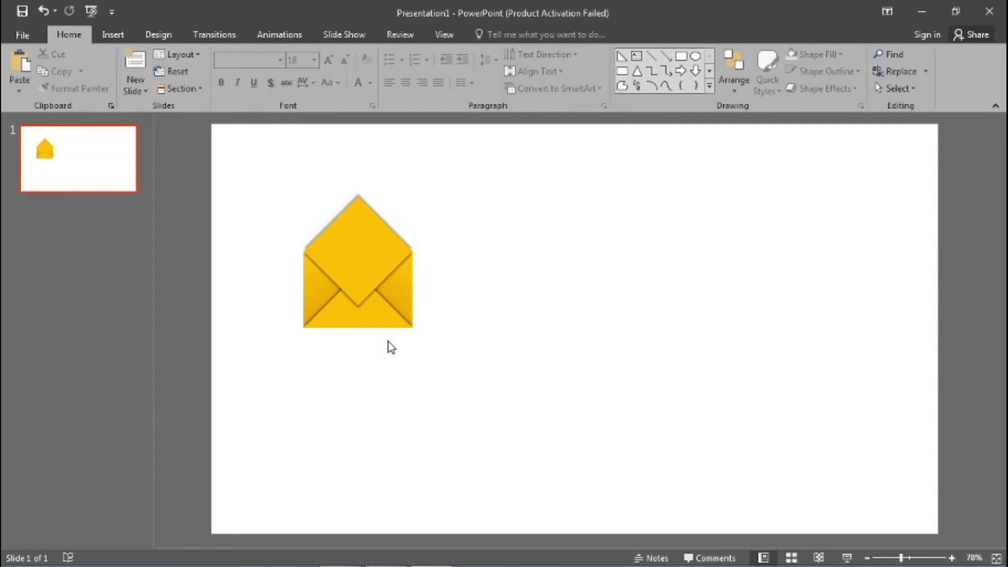
Fill the upward-pointing open flap with the 25% darker gold theme color.
{"action": "left_click", "coordinate": [361, 217]}
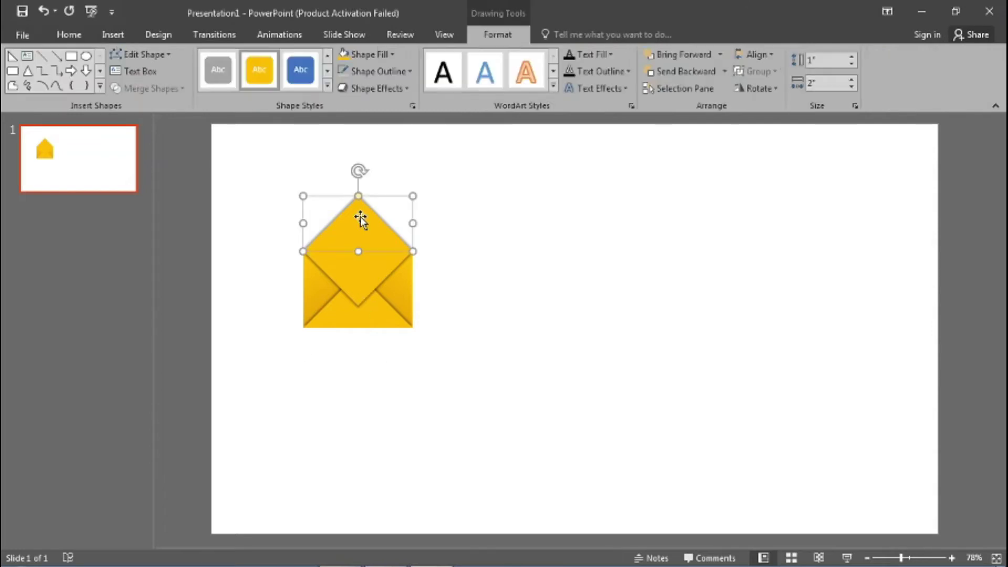
{"action": "left_click", "coordinate": [395, 54]}
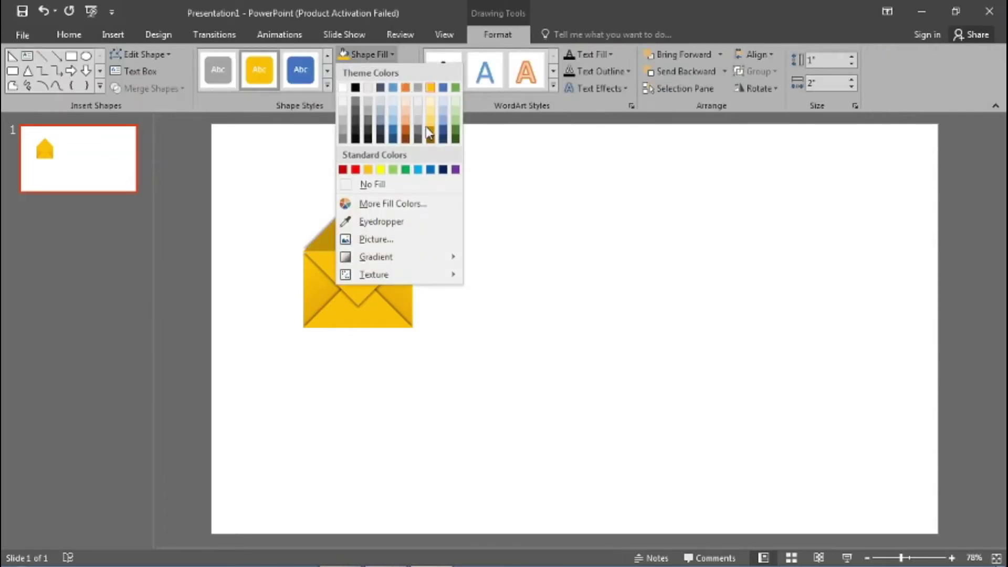
{"action": "left_click", "coordinate": [429, 131]}
{"action": "left_click", "coordinate": [712, 199]}
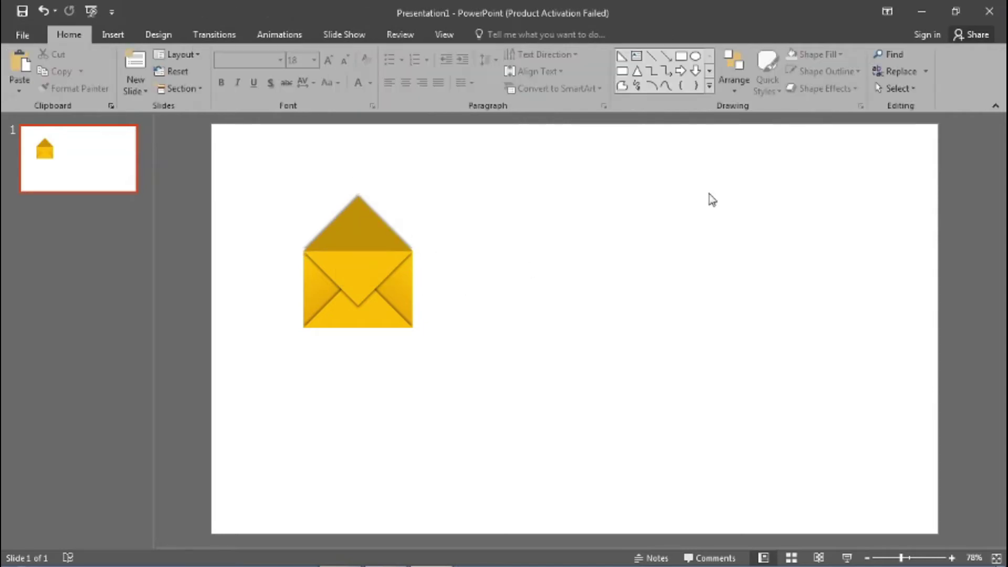
Draw a rectangle beside the envelope and size it 1.4 inches high and 2 inches wide.
{"action": "left_click", "coordinate": [681, 56]}
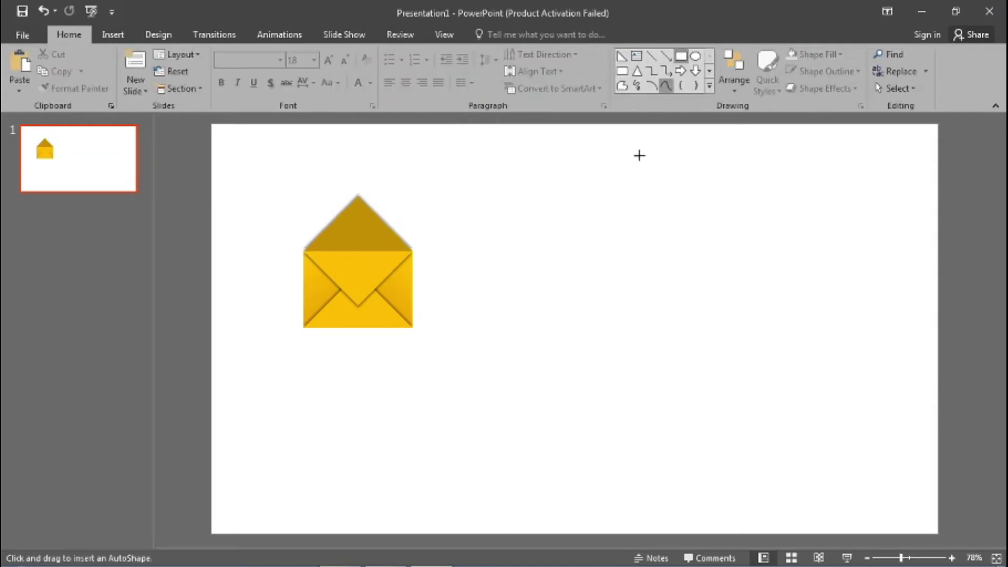
{"action": "mouse_move", "coordinate": [505, 244]}
{"action": "left_mouse_down"}
{"action": "mouse_move", "coordinate": [622, 294]}
{"action": "mouse_move", "coordinate": [616, 307]}
{"action": "left_mouse_up"}
{"action": "left_click", "coordinate": [497, 34]}
{"action": "left_click", "coordinate": [824, 60]}
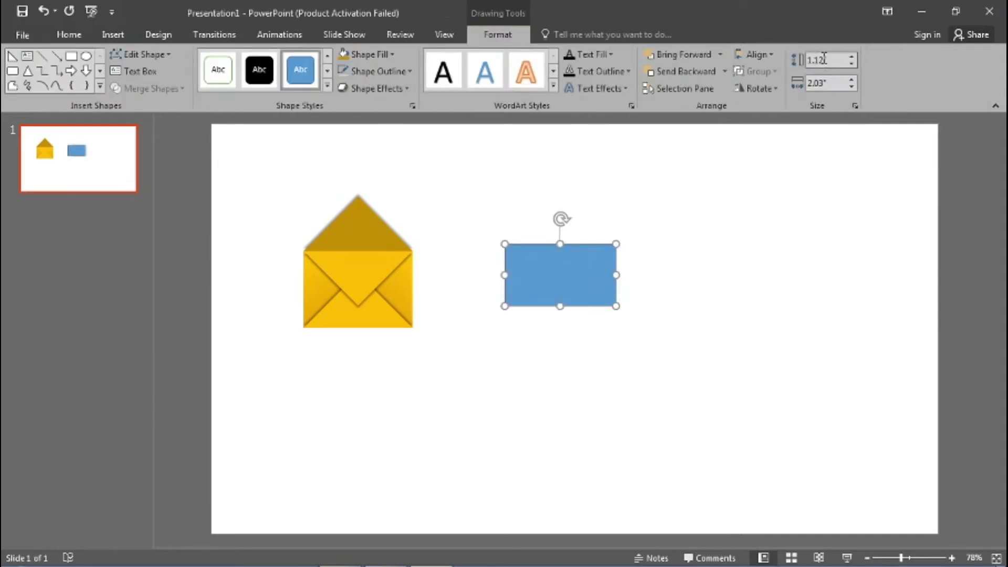
{"action": "key", "text": "Return"}
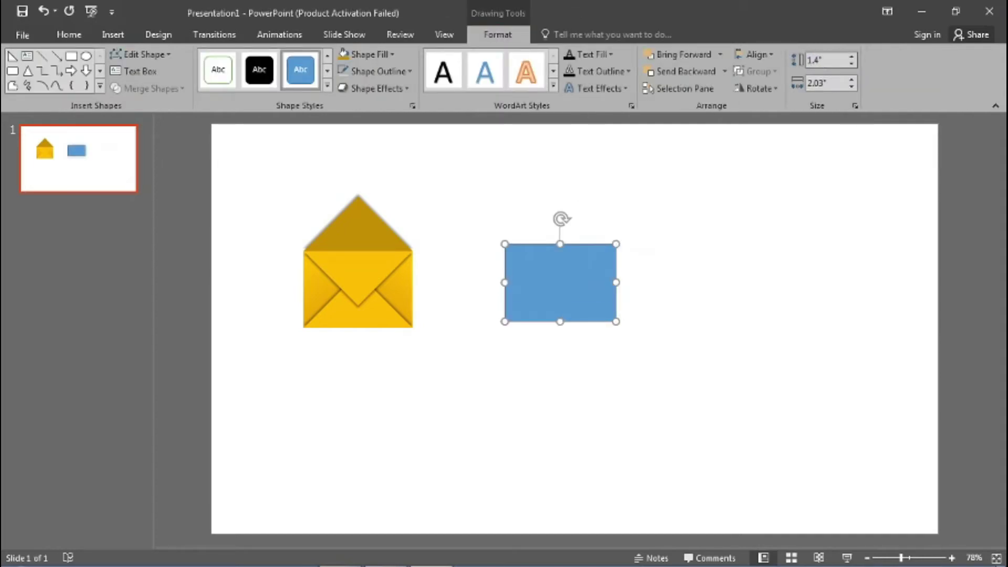
{"action": "left_click", "coordinate": [841, 85]}
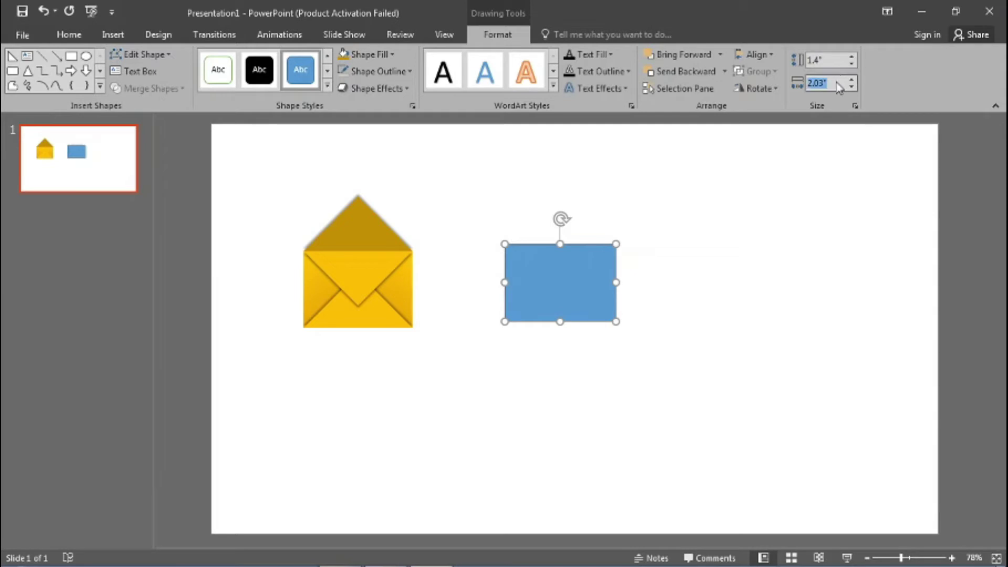
{"action": "type", "text": "2"}
{"action": "key", "text": "Return"}
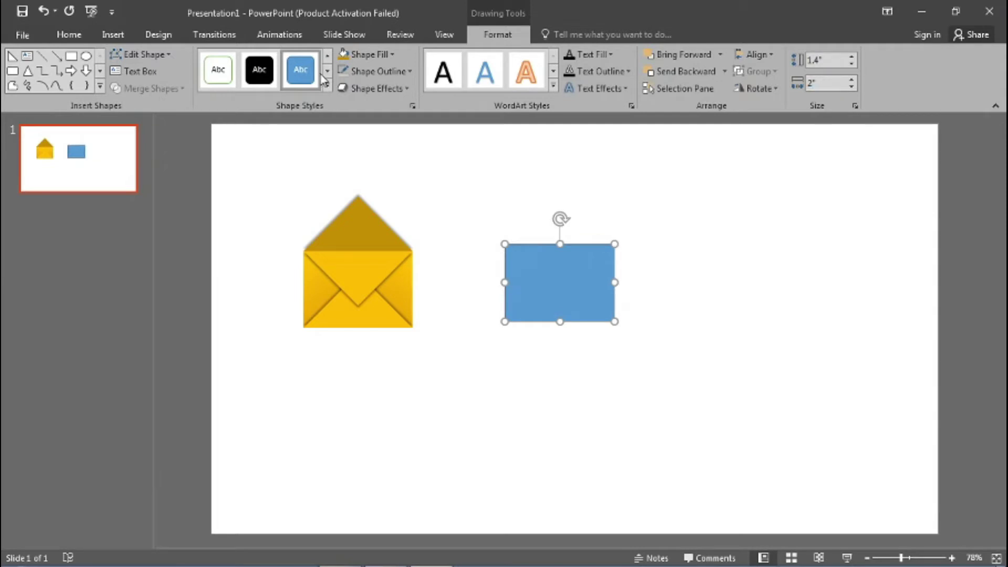
Fill the rectangle with the same darker gold as the open flap and place it exactly over the envelope body.
{"action": "left_click", "coordinate": [344, 54]}
{"action": "left_click_drag", "start_coordinate": [556, 308], "coordinate": [381, 318]}
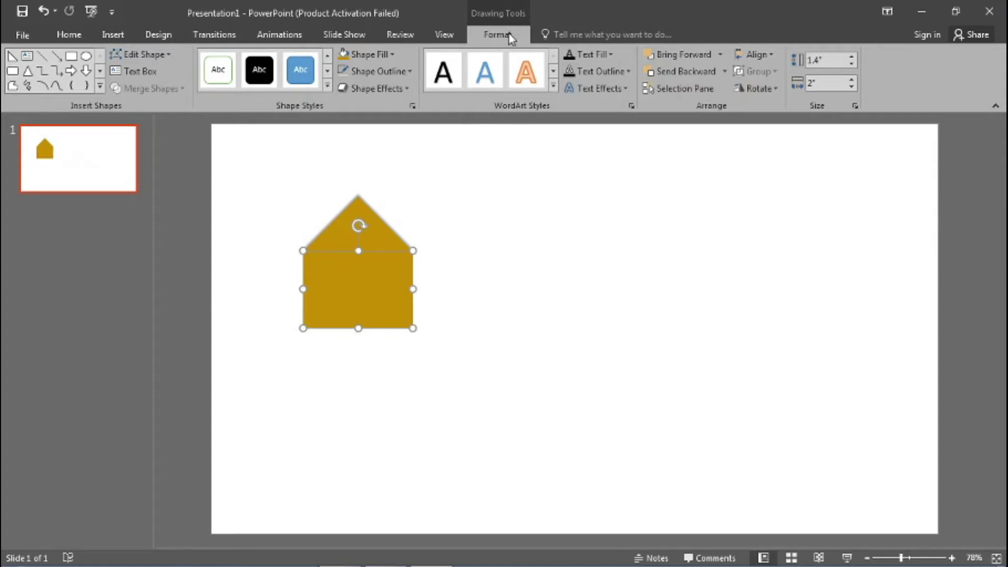
{"action": "left_click", "coordinate": [427, 205]}
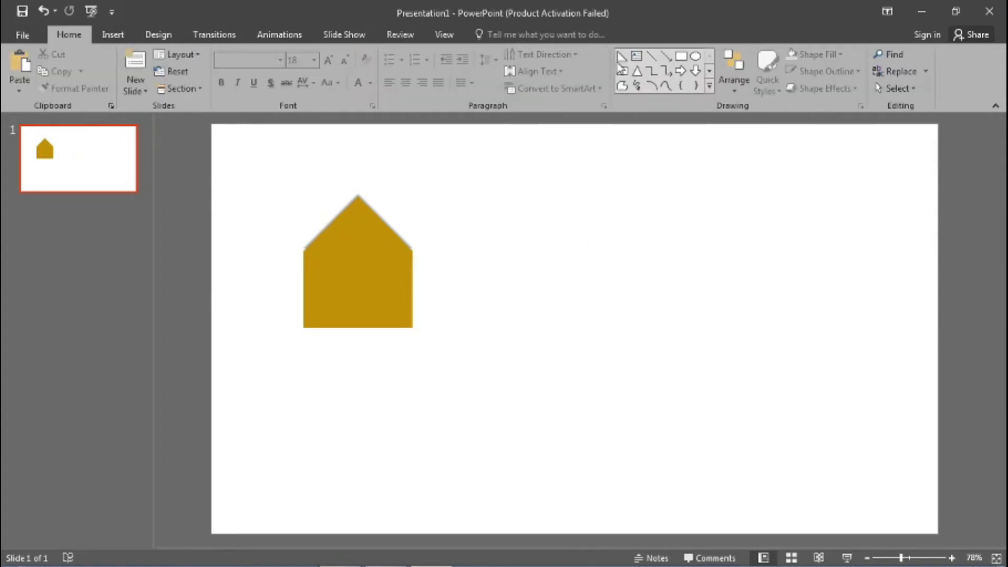
Draw a portrait rectangle for the letter, about 2.38 inches high and 1.6 inches wide, and move it beside the envelope.
{"action": "left_click", "coordinate": [681, 56]}
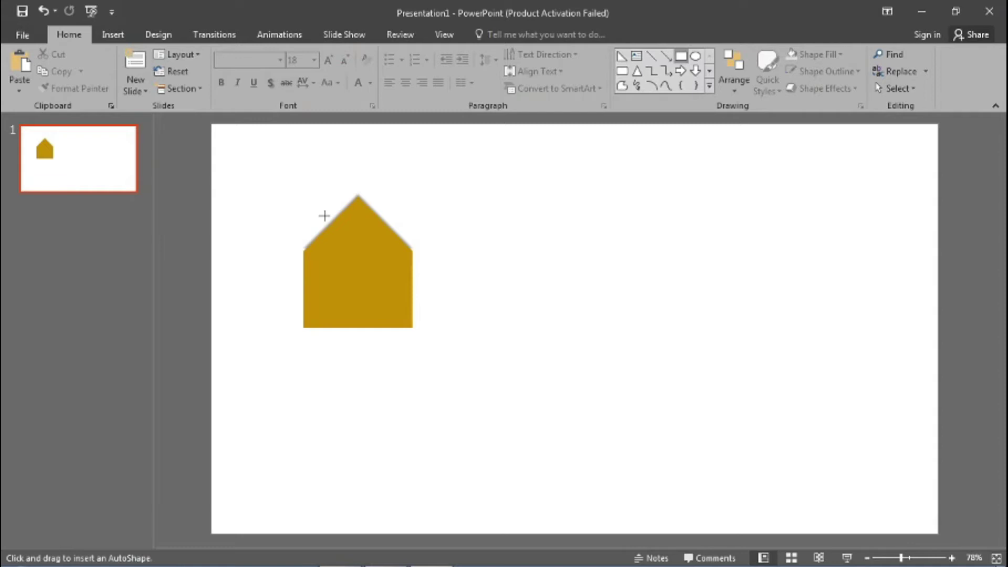
{"action": "left_click_drag", "start_coordinate": [315, 216], "coordinate": [404, 319]}
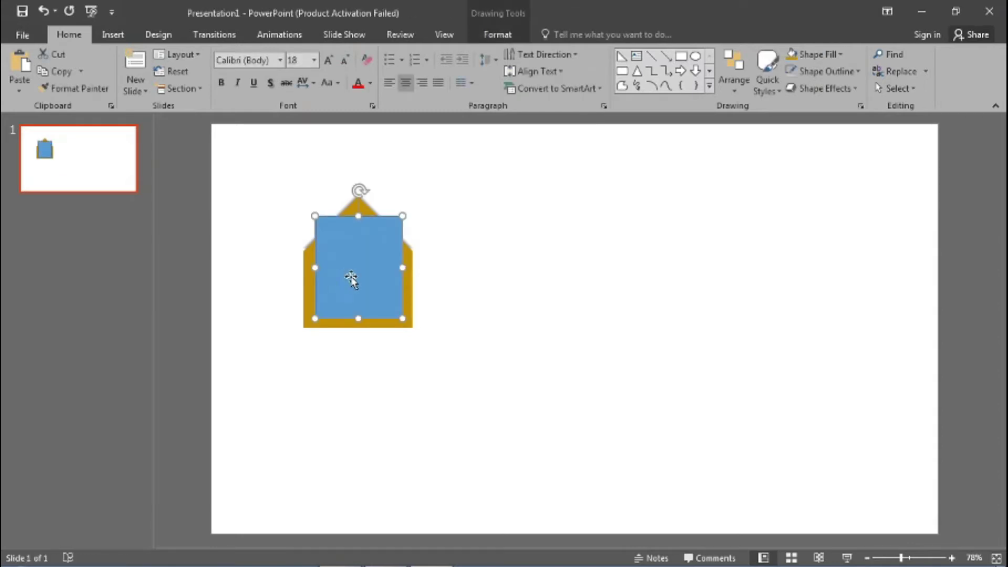
{"action": "left_click_drag", "start_coordinate": [359, 216], "coordinate": [353, 249]}
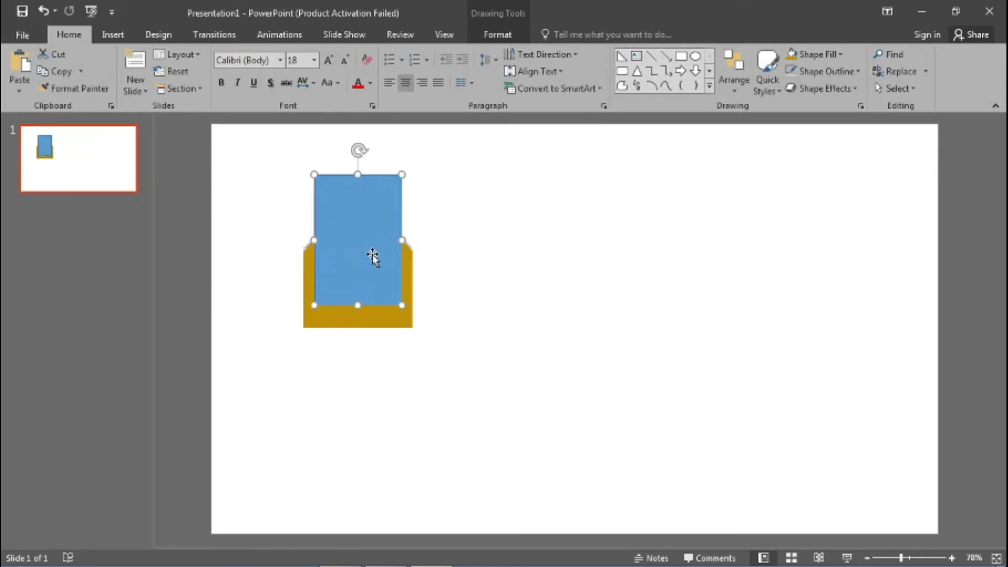
{"action": "left_click_drag", "start_coordinate": [369, 253], "coordinate": [531, 265]}
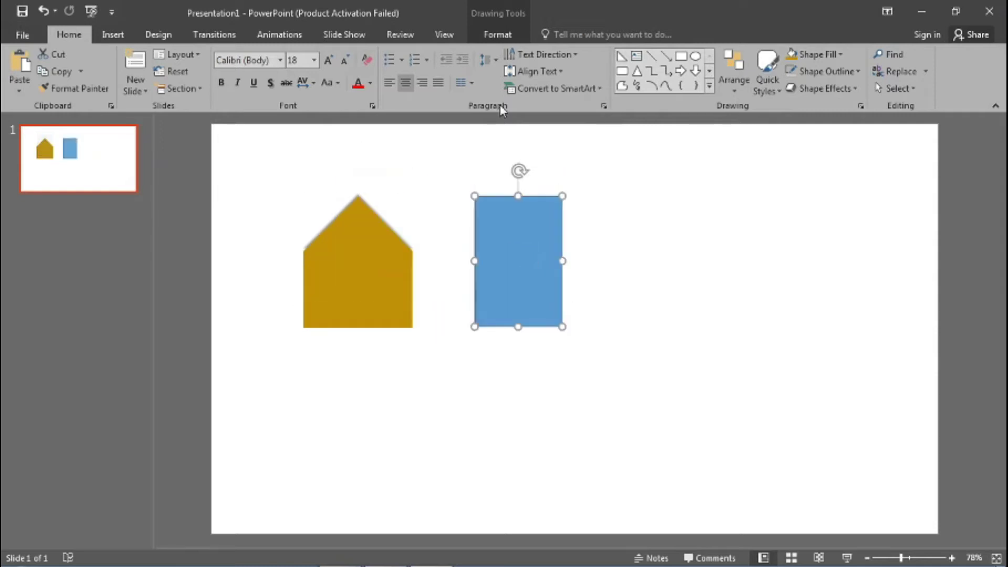
Fill the letter rectangle with the lightest gray shade of the white theme color.
{"action": "left_click", "coordinate": [501, 36]}
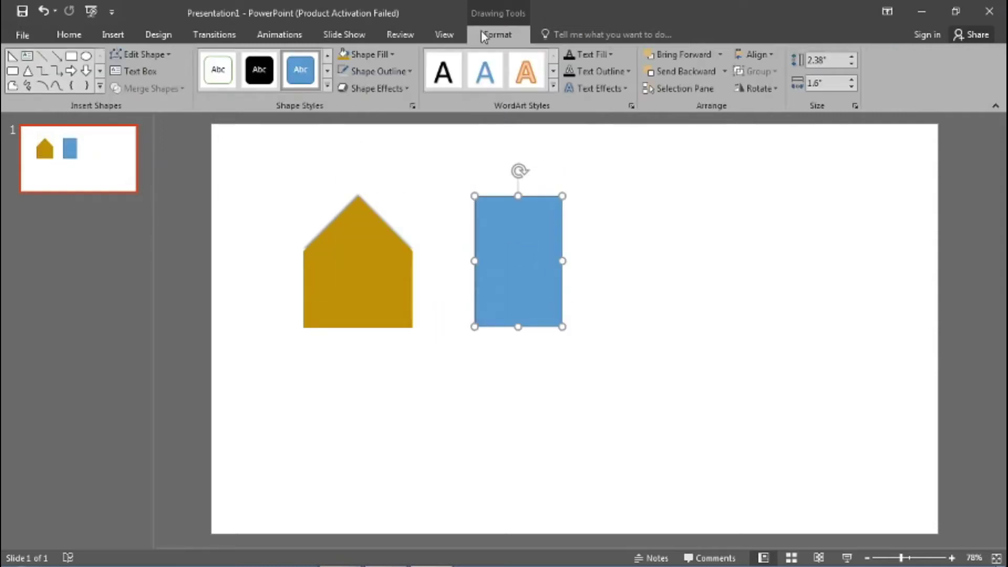
{"action": "left_click", "coordinate": [389, 52]}
{"action": "left_click", "coordinate": [343, 98]}
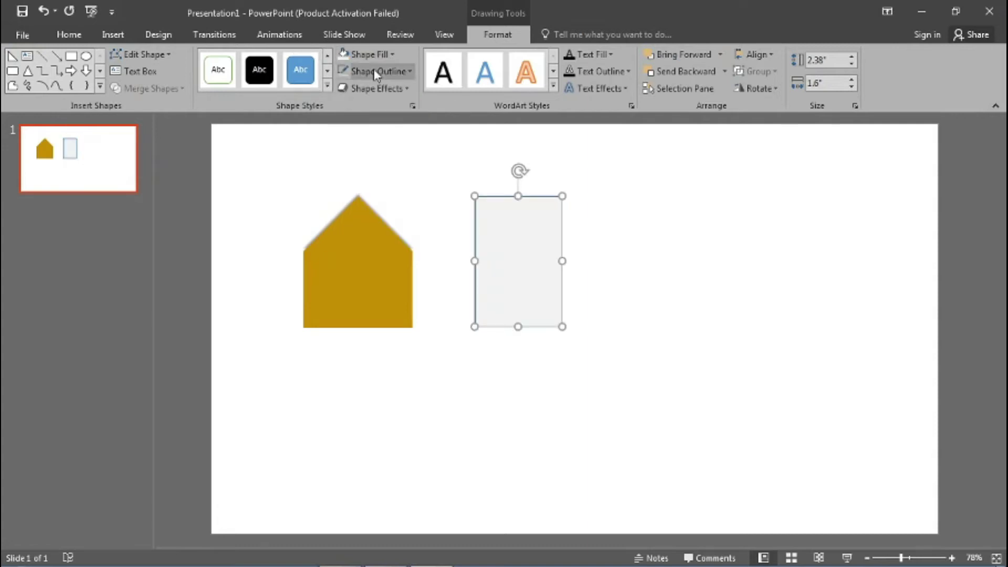
Remove the letter rectangle's outline and enter the text "Sample Title" with "1" on the line below.
{"action": "left_click", "coordinate": [409, 73]}
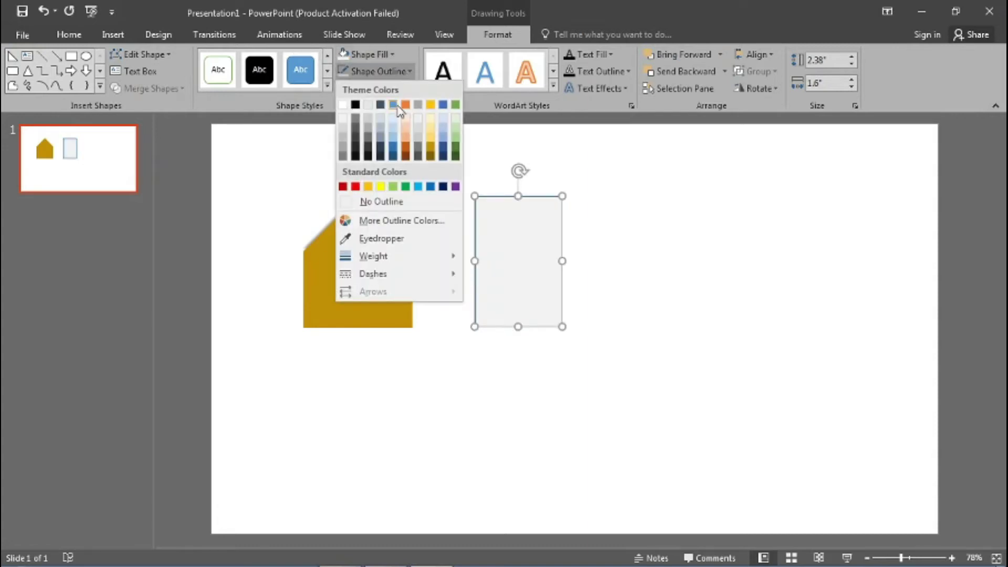
{"action": "left_click", "coordinate": [379, 201]}
{"action": "type", "text": "Text"}
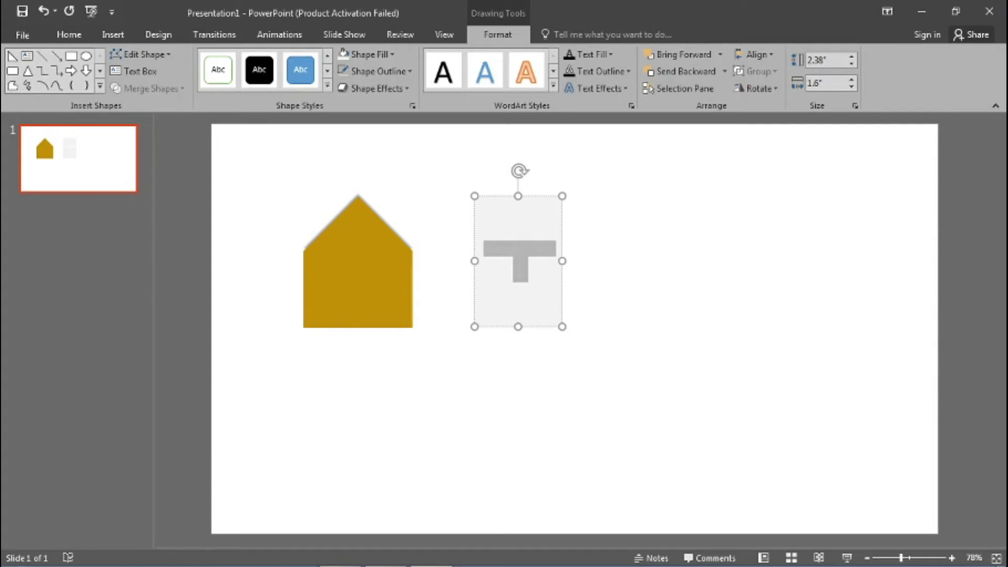
Color the letter's text black and align it to the top of the rectangle.
{"action": "left_click", "coordinate": [73, 32]}
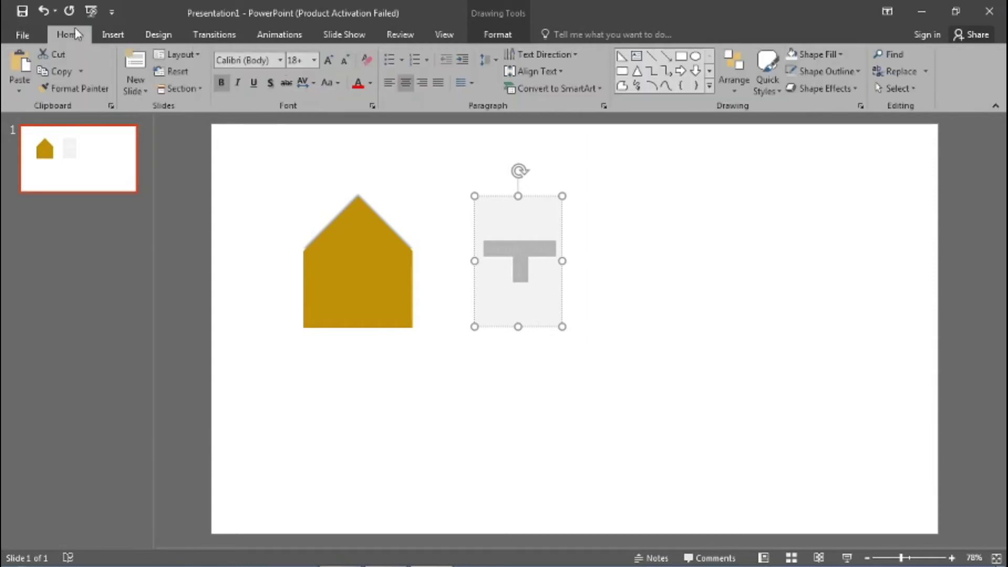
{"action": "left_click", "coordinate": [371, 82]}
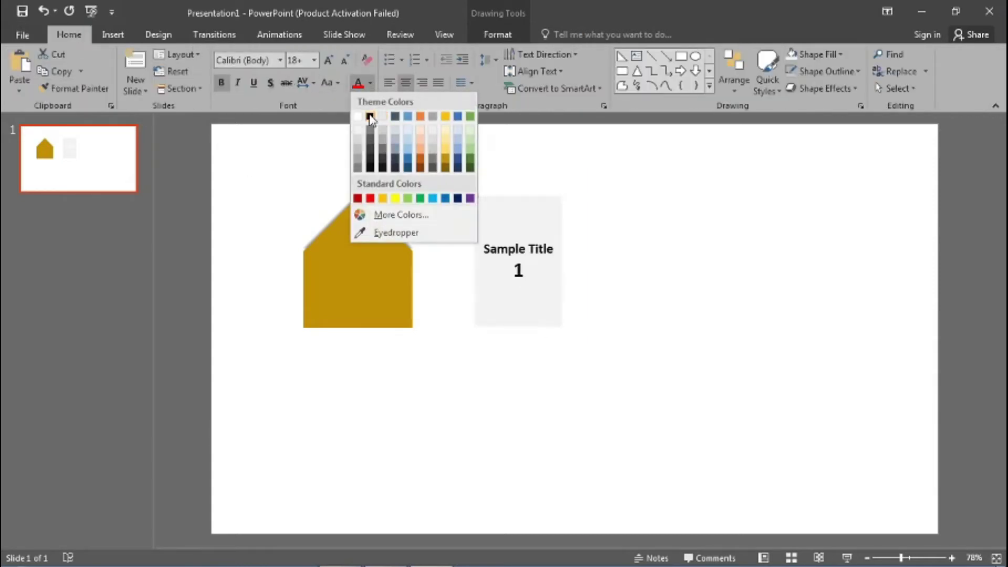
{"action": "left_click", "coordinate": [370, 116]}
{"action": "left_click", "coordinate": [550, 69]}
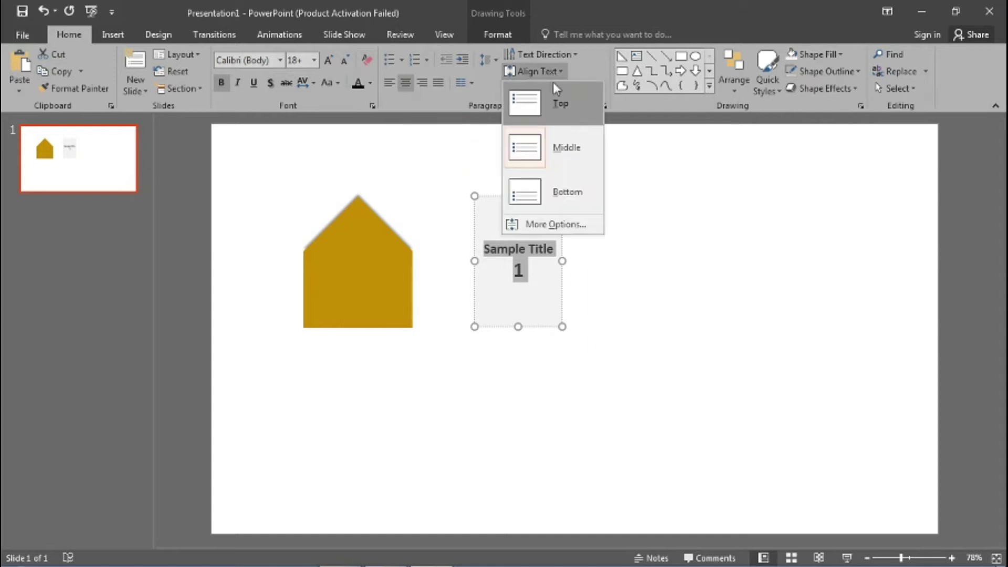
{"action": "left_click", "coordinate": [571, 125]}
Move the letter rectangle over the envelope, centered horizontally and sticking out above the body.
{"action": "left_click", "coordinate": [530, 284]}
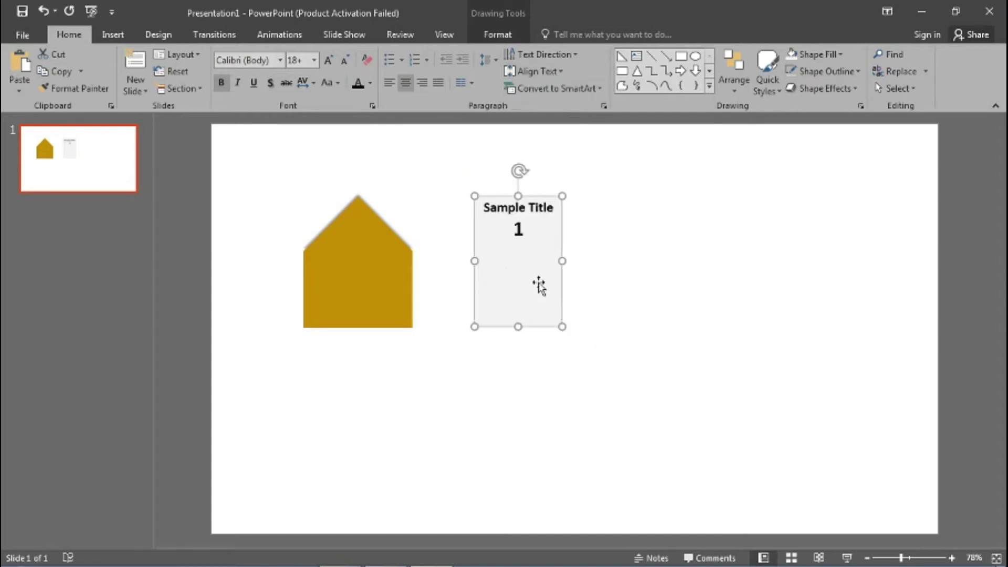
{"action": "left_click_drag", "start_coordinate": [550, 295], "coordinate": [384, 271]}
{"action": "left_click", "coordinate": [594, 291]}
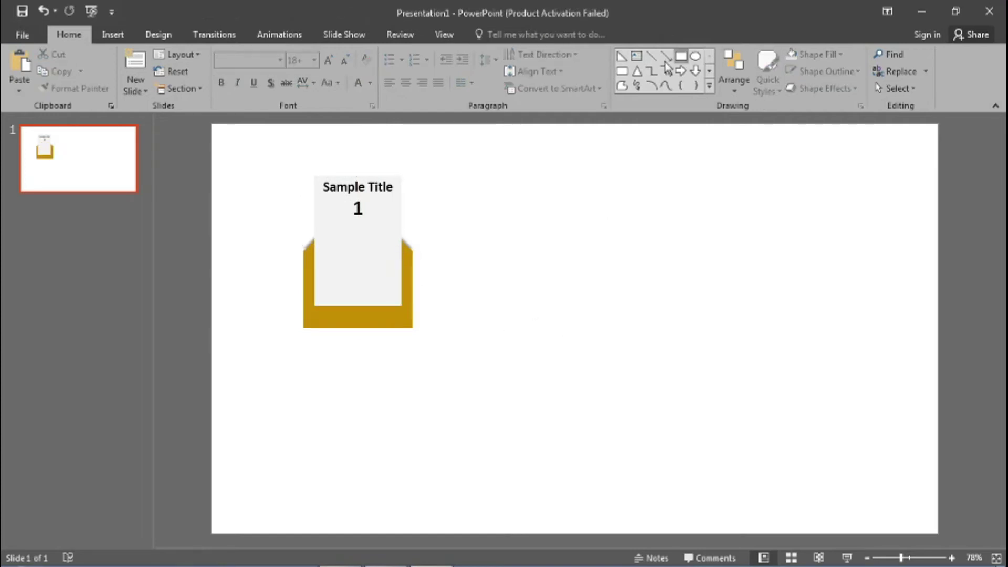
List the slide's objects in the Selection pane and move Rectangle 8 to the very back of the stacking order.
{"action": "left_click", "coordinate": [356, 220]}
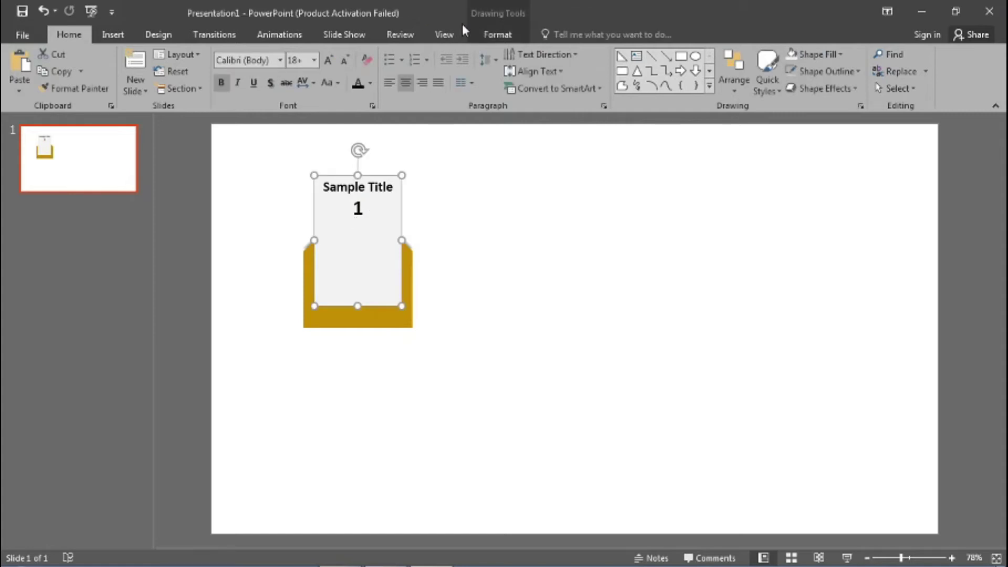
{"action": "left_click", "coordinate": [494, 35]}
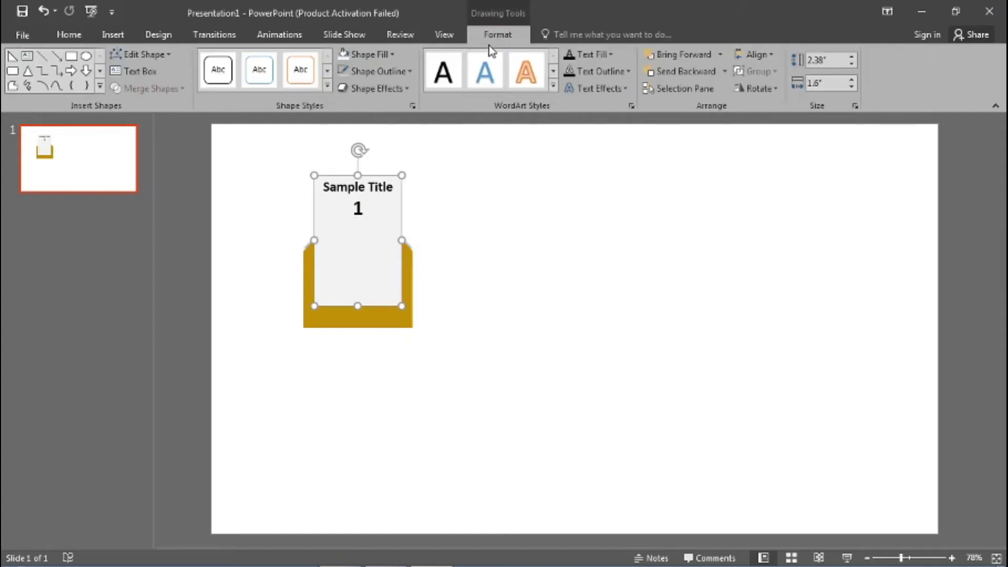
{"action": "left_click", "coordinate": [681, 89]}
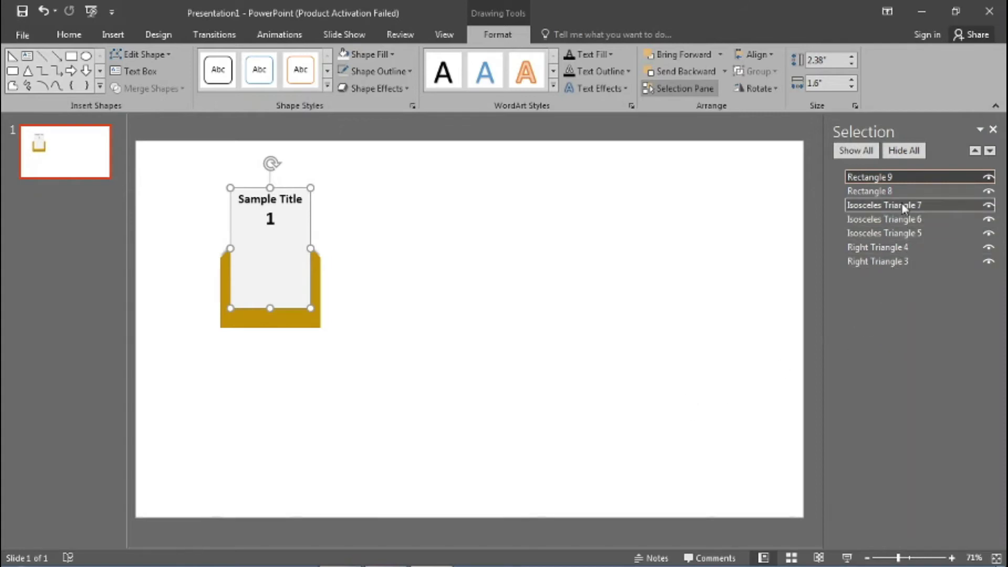
{"action": "left_click", "coordinate": [893, 192]}
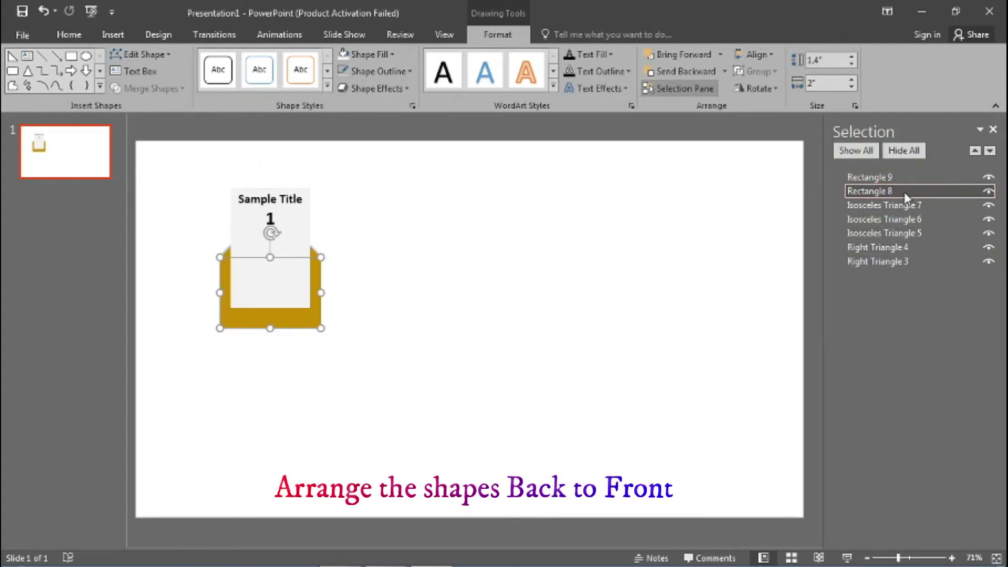
{"action": "left_click_drag", "start_coordinate": [906, 197], "coordinate": [905, 274]}
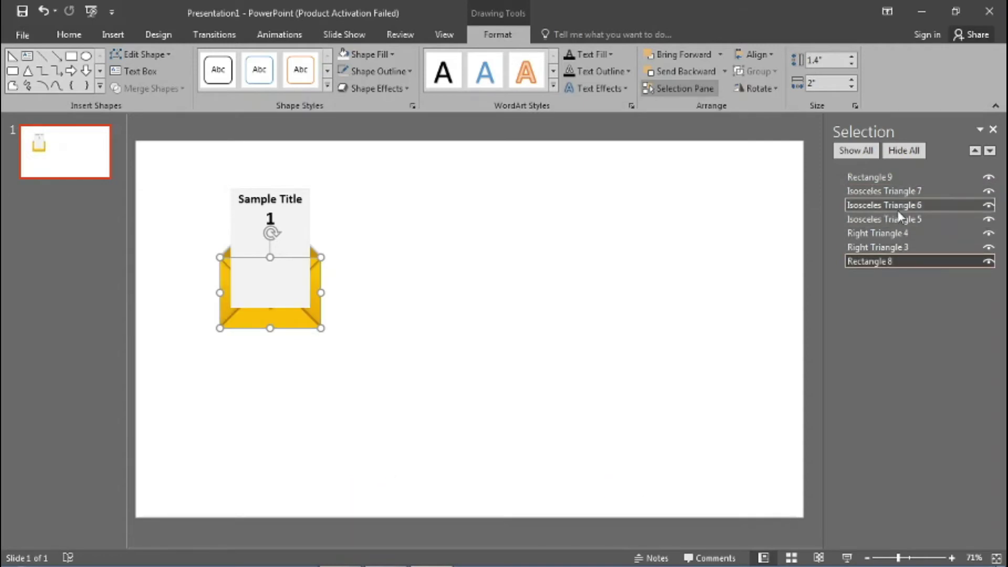
Move the open flap, Isosceles Triangle 6, down the stacking order to just above Rectangle 8.
{"action": "left_click", "coordinate": [910, 192]}
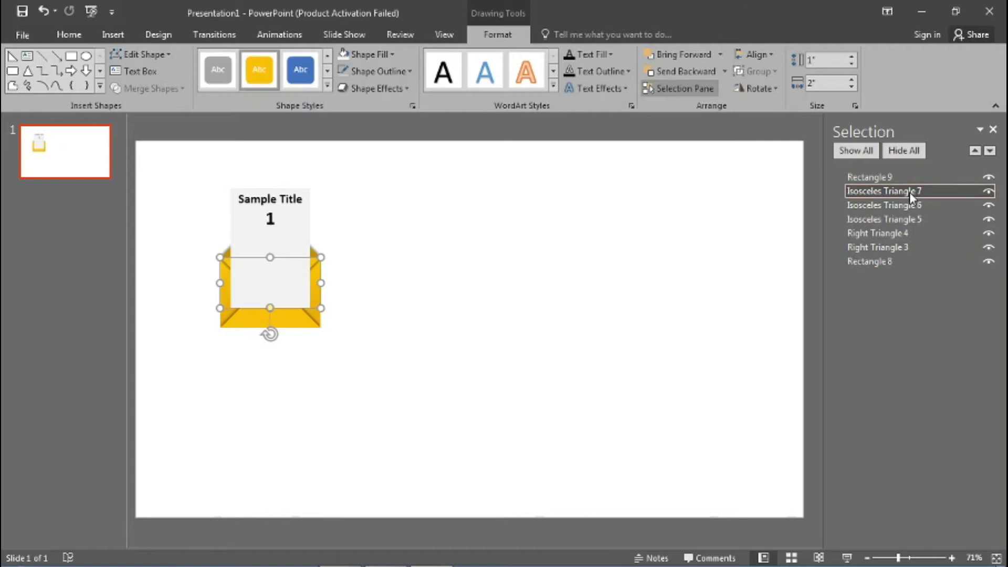
{"action": "left_click", "coordinate": [910, 204]}
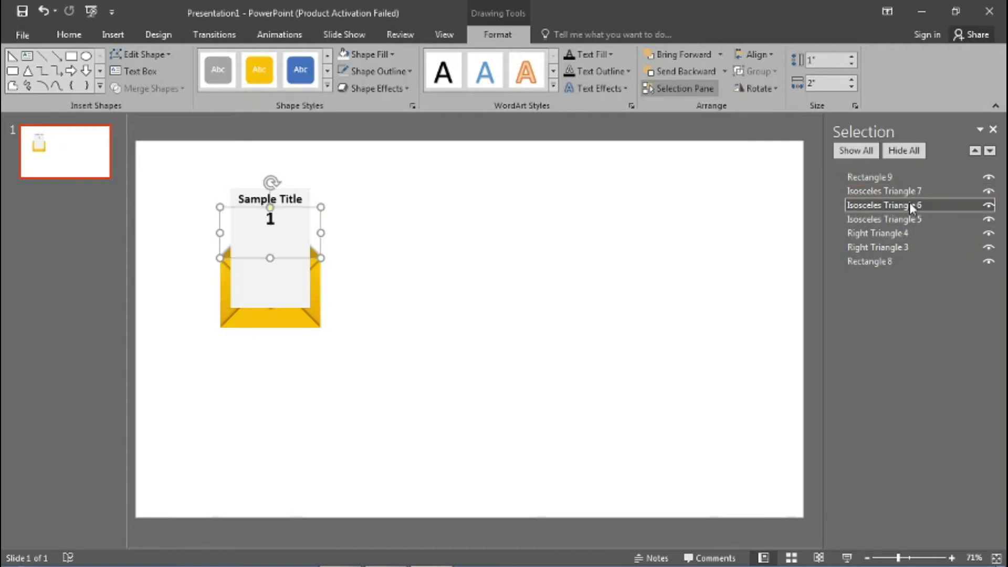
{"action": "left_click_drag", "start_coordinate": [909, 205], "coordinate": [903, 268]}
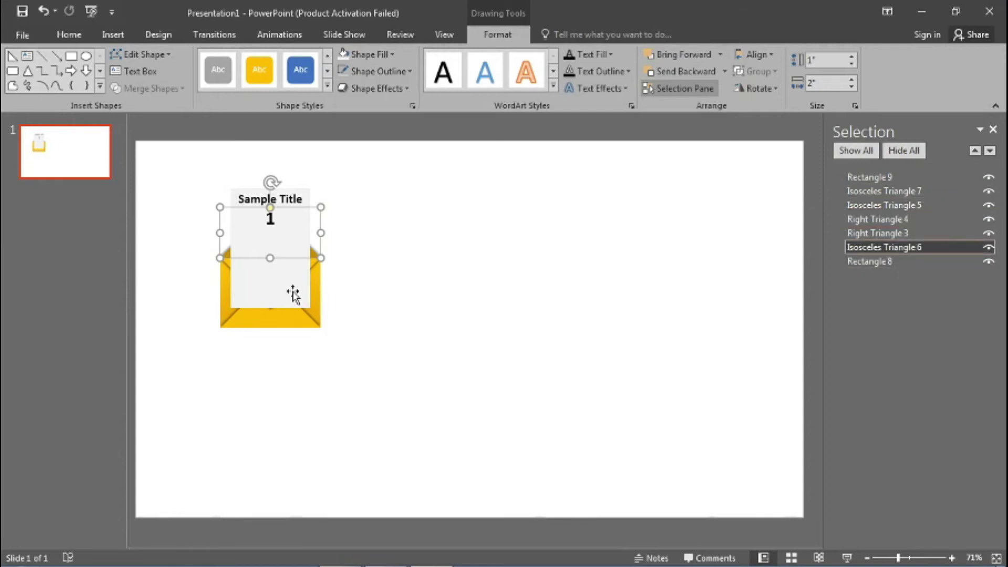
Spread the letter, the two isosceles flaps and the two right triangles apart, leaving the back rectangle and open flap in place.
{"action": "left_click_drag", "start_coordinate": [293, 294], "coordinate": [541, 281]}
{"action": "left_click_drag", "start_coordinate": [287, 265], "coordinate": [537, 359]}
{"action": "left_click_drag", "start_coordinate": [282, 315], "coordinate": [281, 395]}
{"action": "left_click_drag", "start_coordinate": [315, 308], "coordinate": [451, 298]}
{"action": "left_click_drag", "start_coordinate": [281, 308], "coordinate": [226, 357]}
{"action": "left_click", "coordinate": [266, 283]}
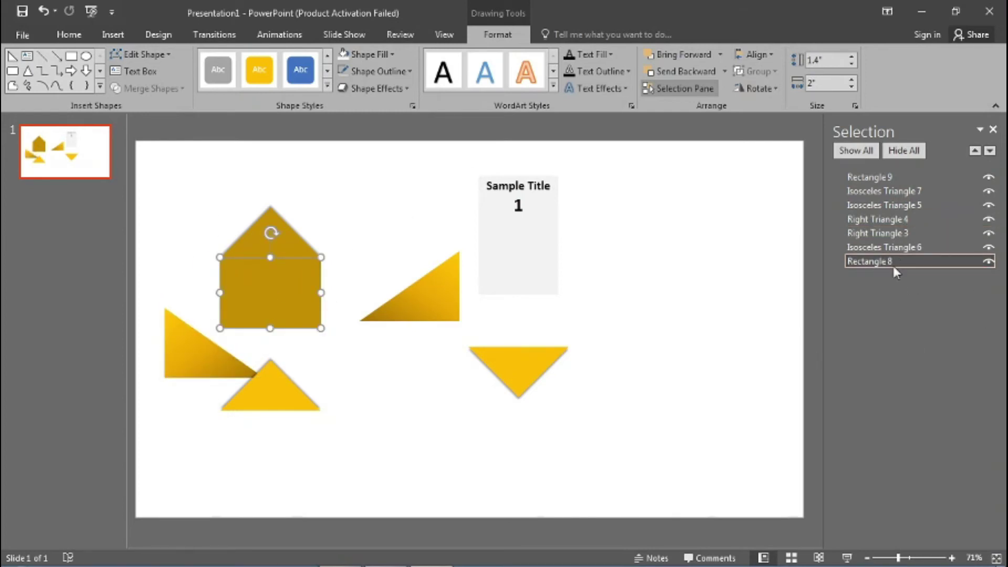
{"action": "left_click", "coordinate": [293, 241]}
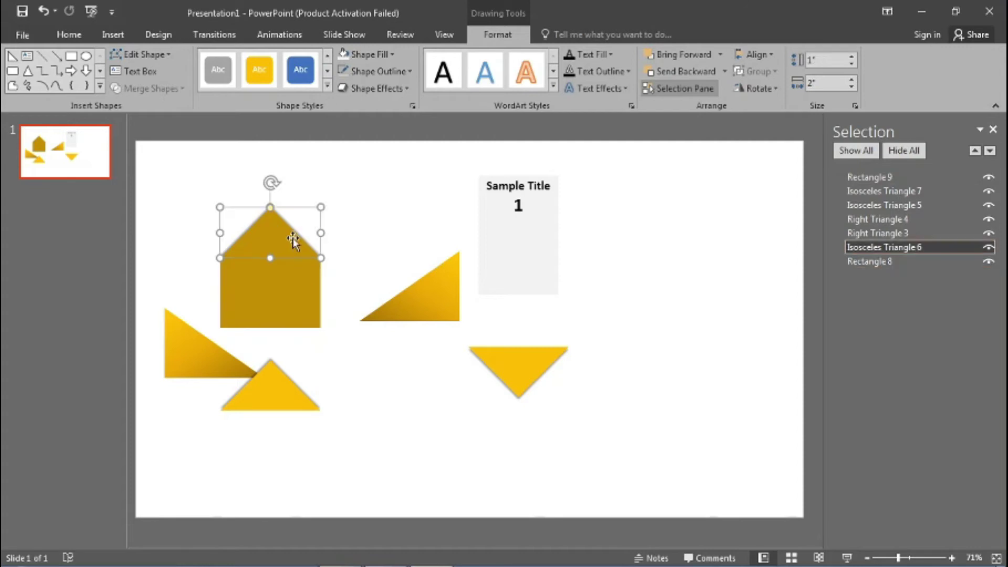
Place the letter back over the envelope's back and stack Rectangle 9 just above Isosceles Triangle 6.
{"action": "left_click_drag", "start_coordinate": [550, 261], "coordinate": [304, 279]}
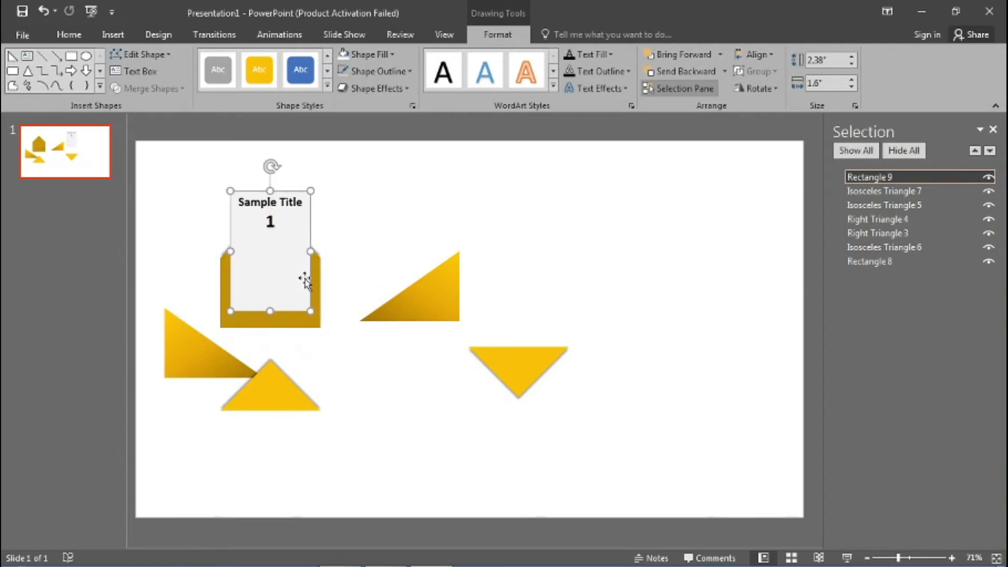
{"action": "left_click_drag", "start_coordinate": [866, 177], "coordinate": [880, 242]}
Reassemble the envelope by moving both side triangles, the bottom flap and the closed top flap back over the body.
{"action": "left_click_drag", "start_coordinate": [185, 366], "coordinate": [249, 315]}
{"action": "left_click_drag", "start_coordinate": [424, 315], "coordinate": [288, 314]}
{"action": "left_click_drag", "start_coordinate": [286, 403], "coordinate": [285, 316]}
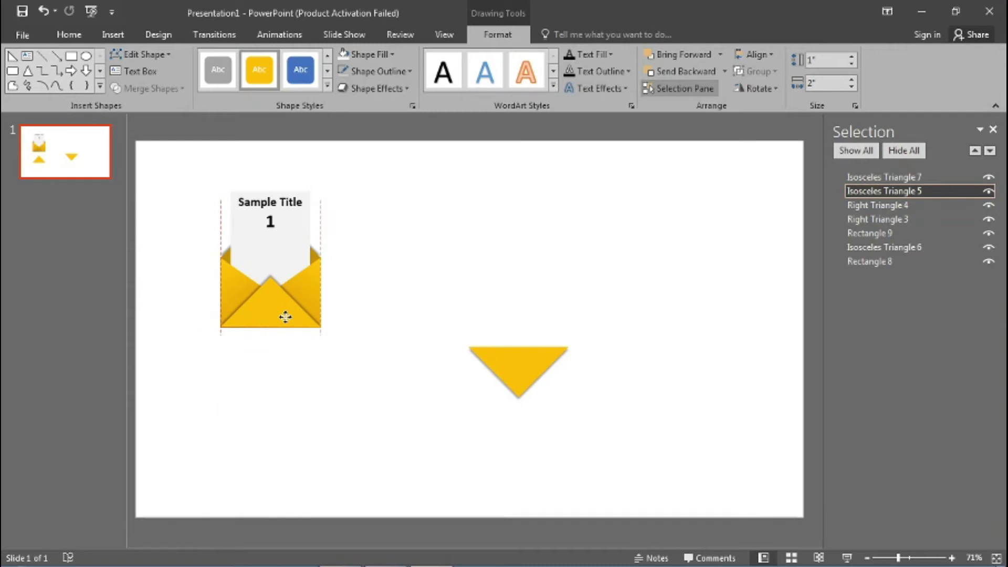
{"action": "left_click_drag", "start_coordinate": [520, 369], "coordinate": [267, 276]}
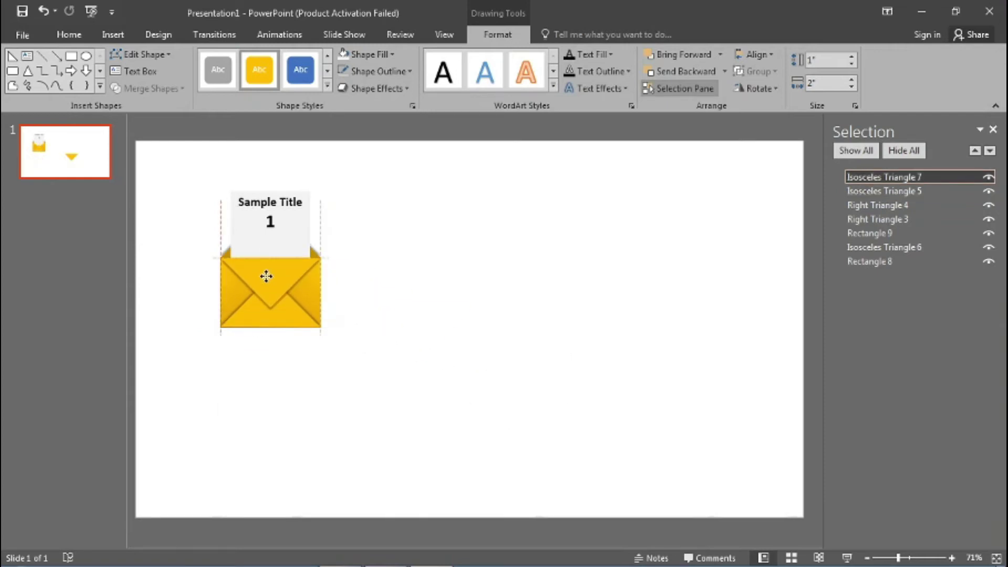
{"action": "left_click", "coordinate": [469, 347]}
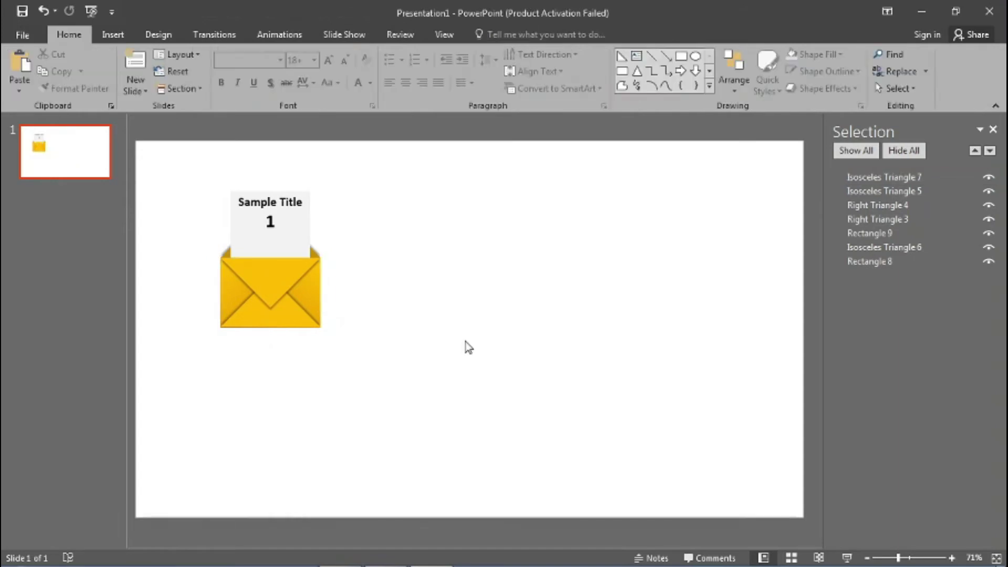
Apply the Wipe exit animation to the envelope's closed top flap.
{"action": "left_click", "coordinate": [270, 276]}
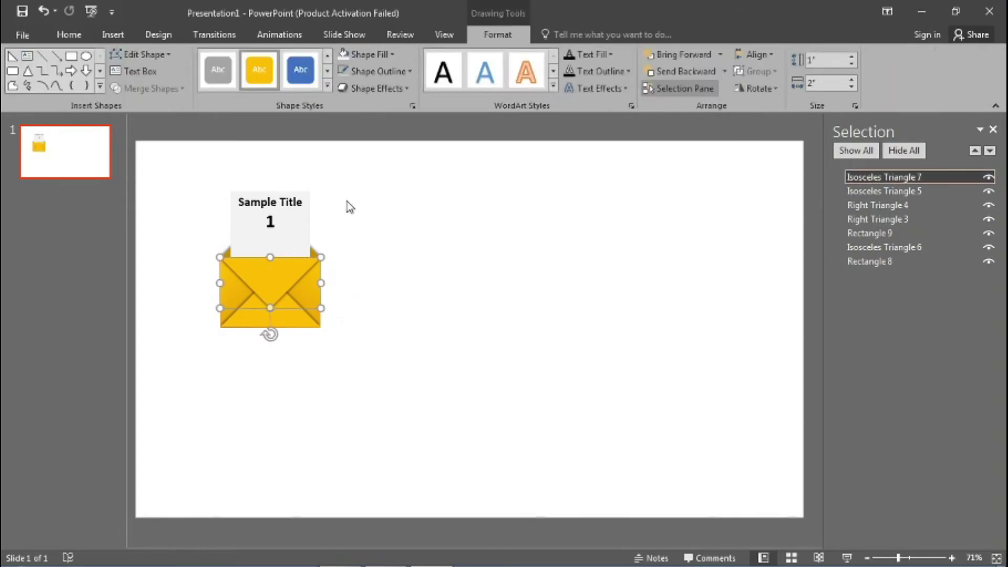
{"action": "left_click", "coordinate": [266, 34]}
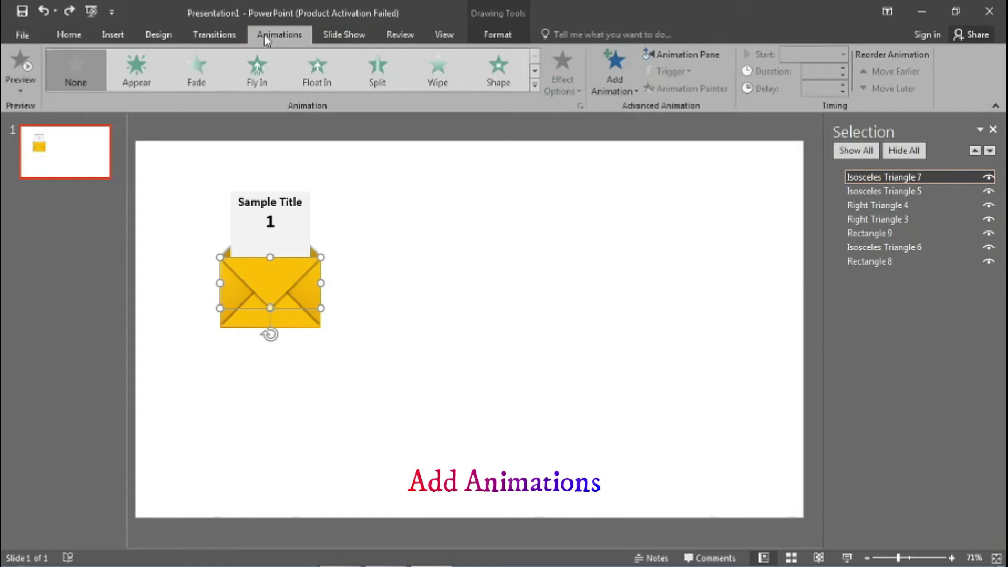
{"action": "left_click", "coordinate": [534, 85]}
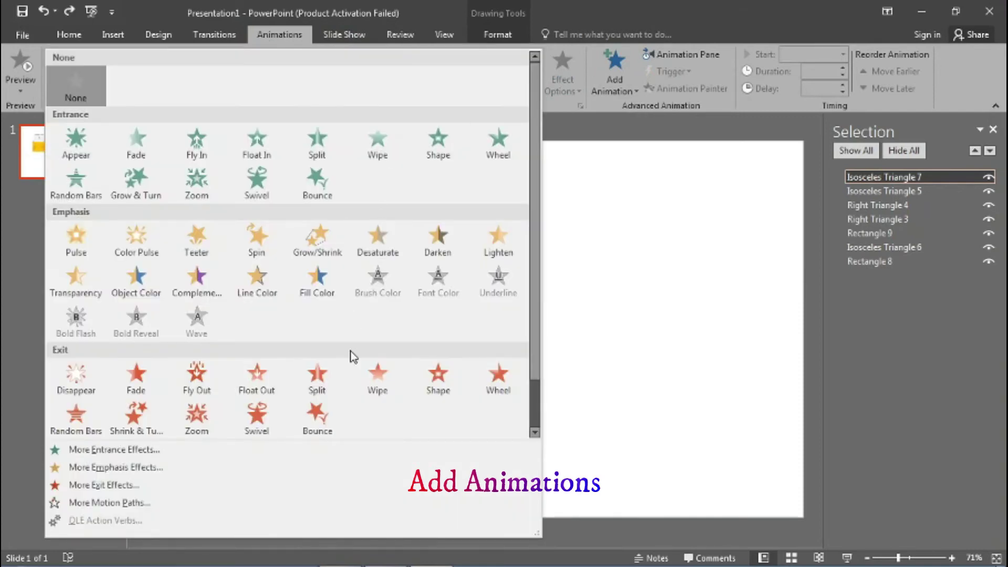
{"action": "left_click", "coordinate": [374, 379]}
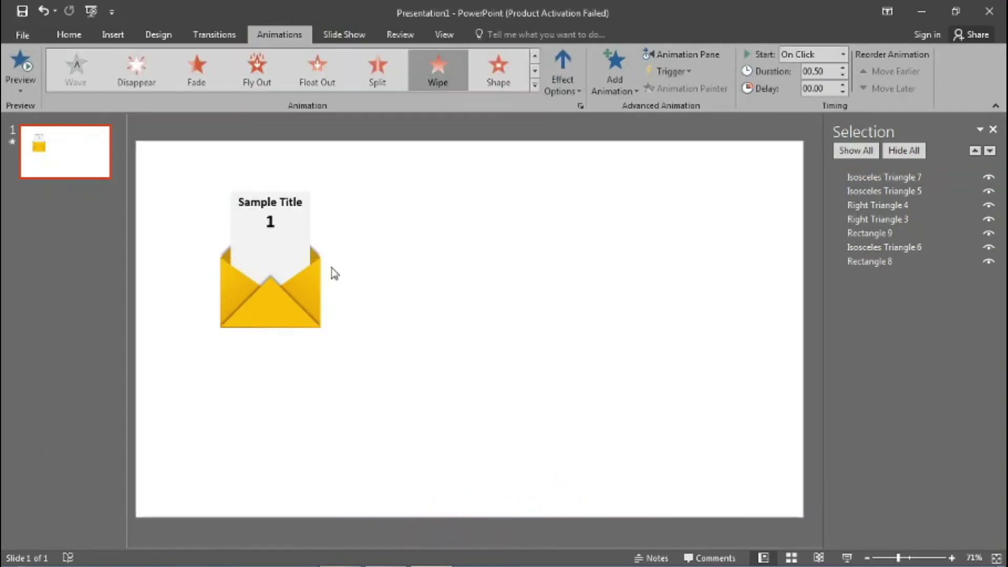
Apply the Wipe entrance animation to the open flap, Isosceles Triangle 6, and set it to start After Previous.
{"action": "left_click", "coordinate": [889, 246]}
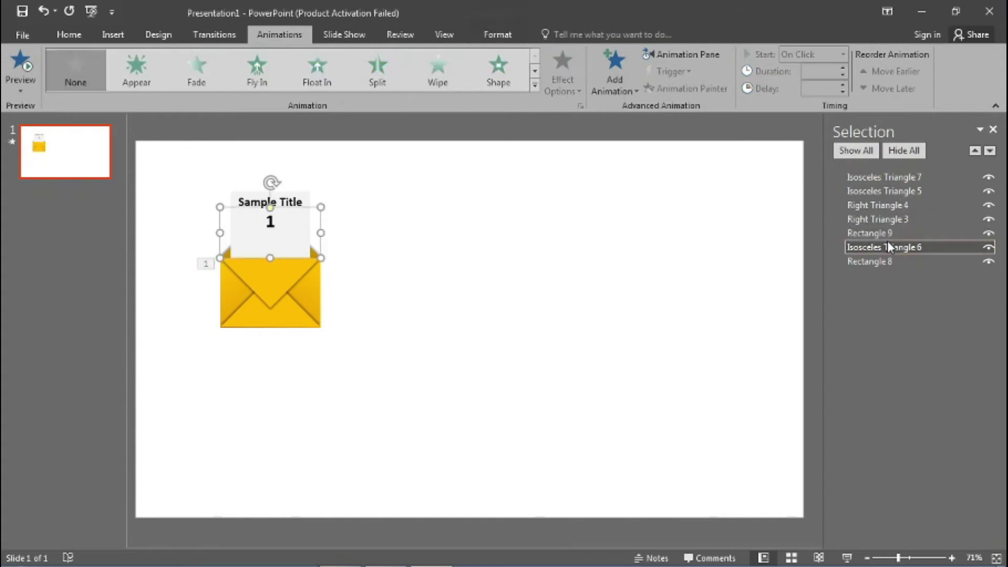
{"action": "left_click", "coordinate": [453, 69]}
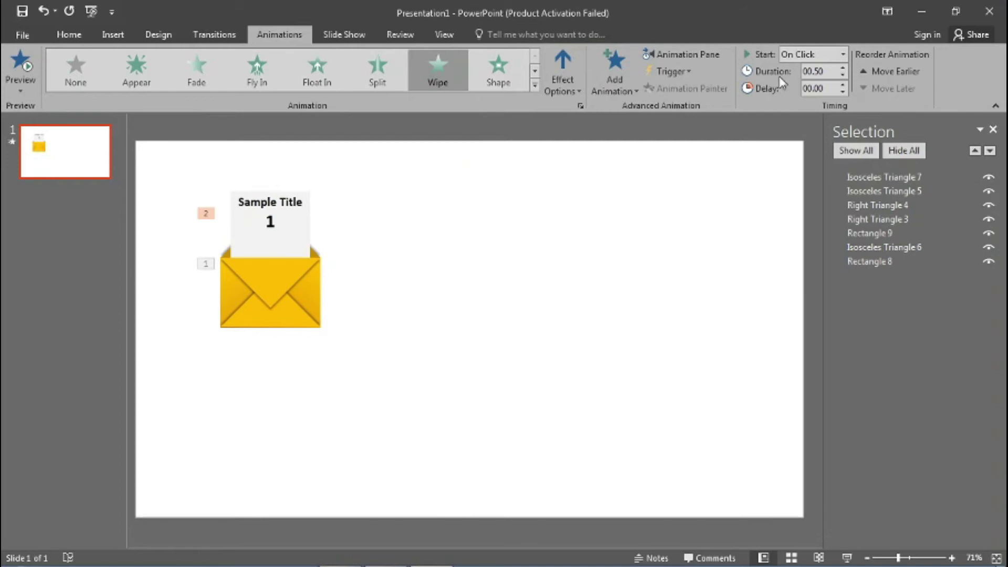
{"action": "left_click", "coordinate": [844, 57]}
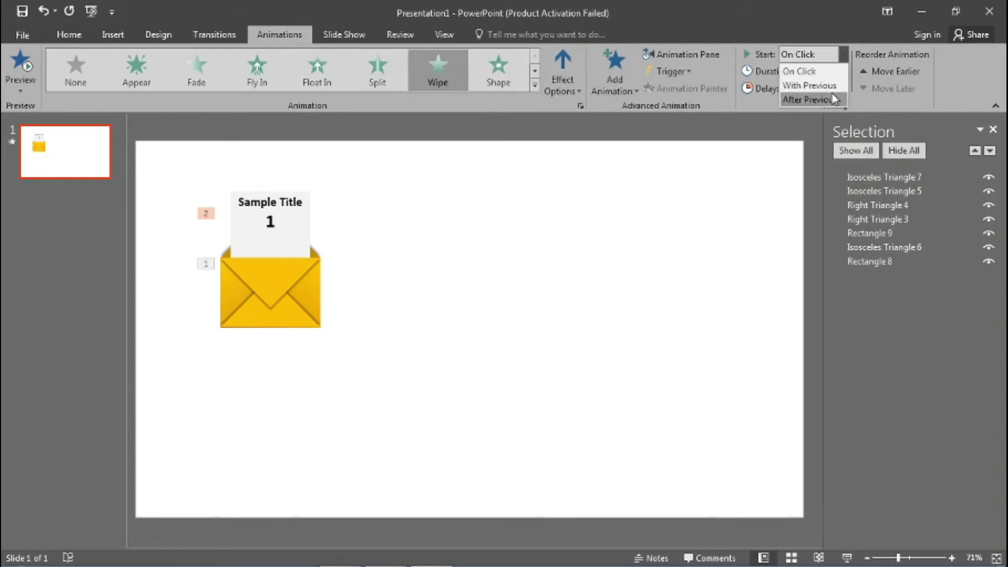
{"action": "left_click", "coordinate": [833, 96]}
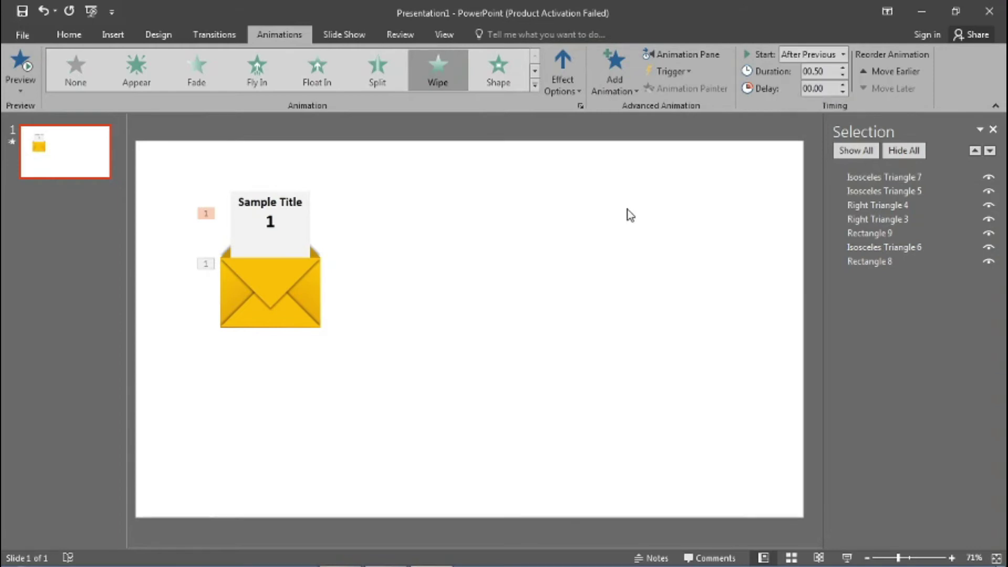
{"action": "left_click", "coordinate": [468, 326]}
Apply the Wipe entrance animation to the letter rectangle and set it to start After Previous.
{"action": "left_click", "coordinate": [300, 256]}
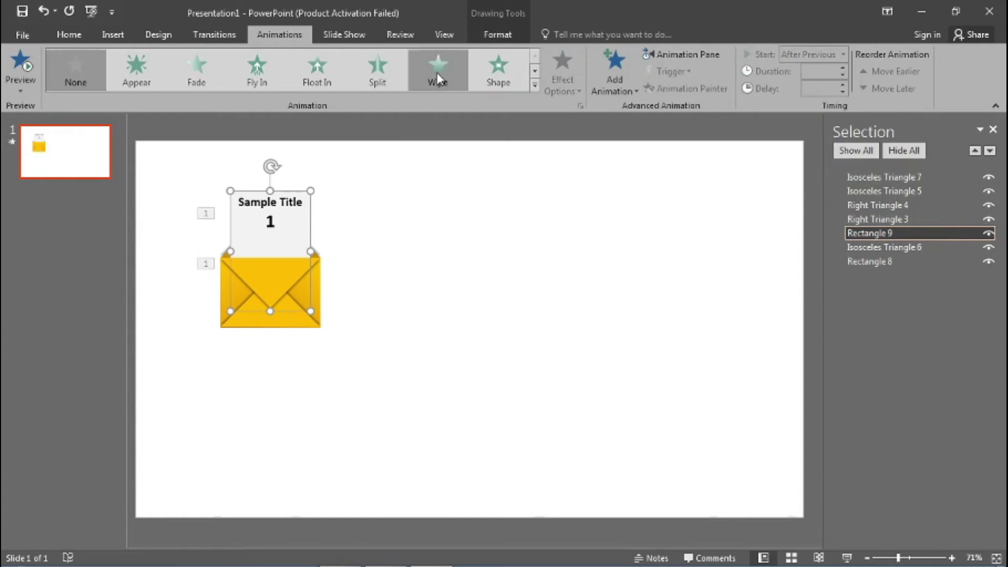
{"action": "left_click", "coordinate": [437, 73]}
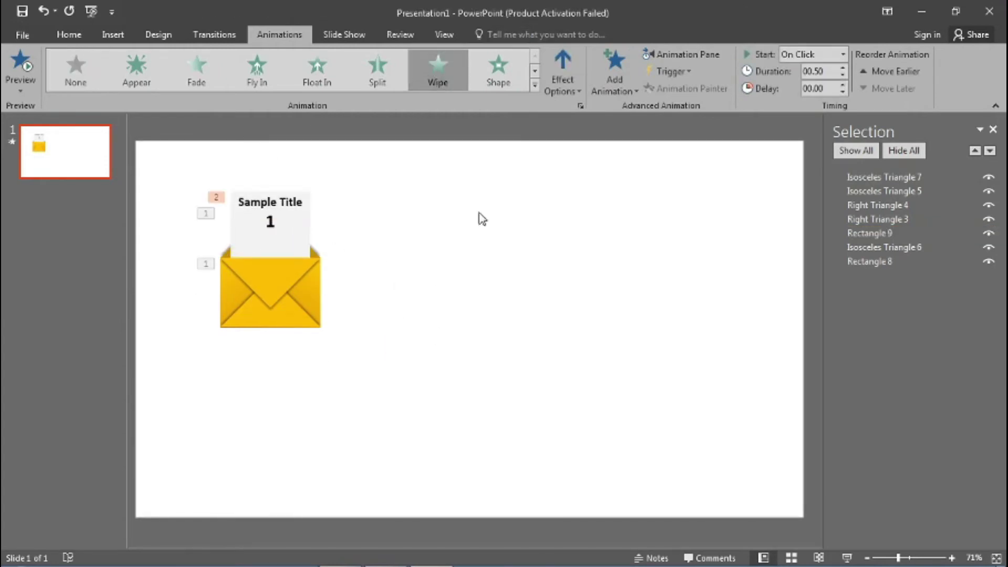
{"action": "left_click", "coordinate": [845, 54]}
{"action": "left_click", "coordinate": [811, 99]}
{"action": "left_click", "coordinate": [327, 368]}
Select all the envelope pieces and move them together lower and closer to the slide's left edge.
{"action": "left_click_drag", "start_coordinate": [372, 376], "coordinate": [188, 169]}
{"action": "left_click_drag", "start_coordinate": [276, 294], "coordinate": [240, 374]}
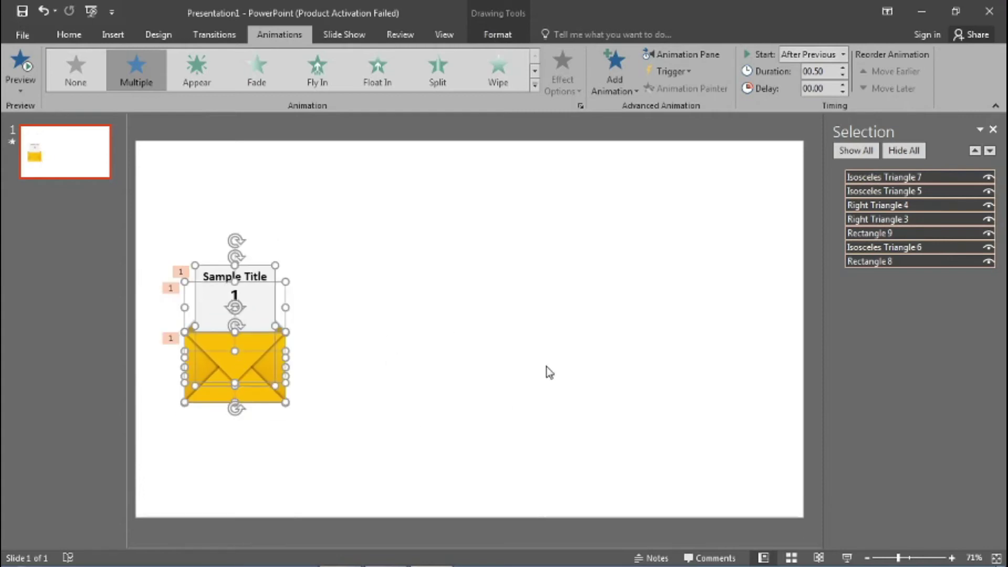
{"action": "left_click", "coordinate": [266, 195]}
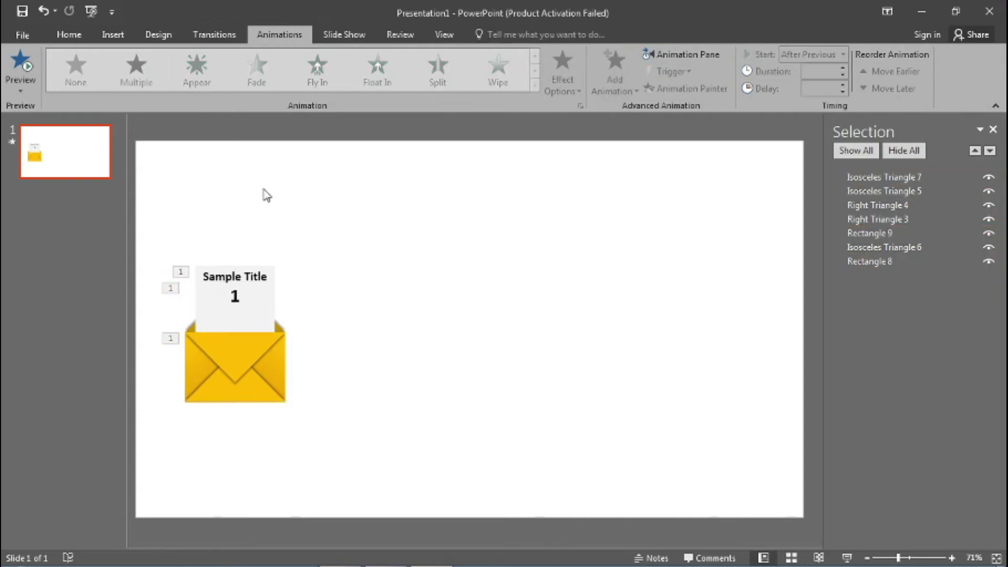
Draw a flat, wide oval below the envelope, slightly narrower than its body.
{"action": "left_click", "coordinate": [69, 34]}
{"action": "left_click", "coordinate": [694, 58]}
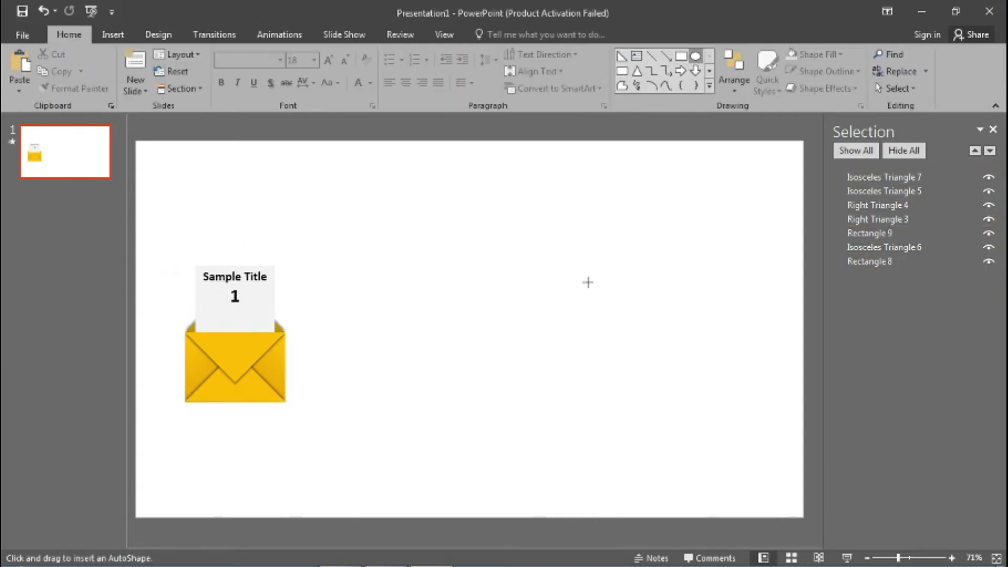
{"action": "mouse_move", "coordinate": [197, 428]}
{"action": "left_mouse_down"}
{"action": "mouse_move", "coordinate": [271, 446]}
{"action": "mouse_move", "coordinate": [231, 447]}
{"action": "mouse_move", "coordinate": [285, 453]}
{"action": "left_mouse_up"}
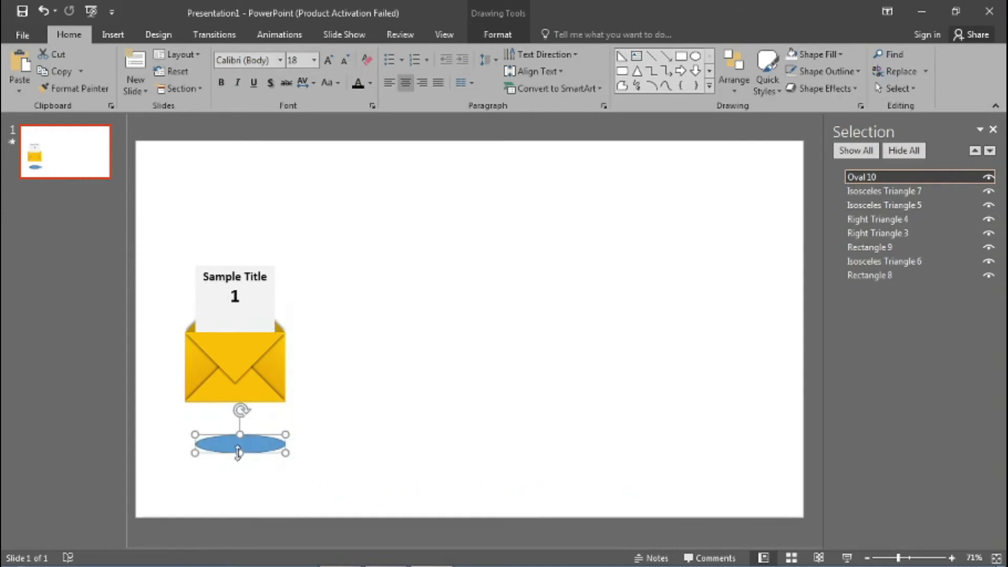
Remove the outline of the oval below the envelope and fill the shape with black.
{"action": "left_click", "coordinate": [477, 34]}
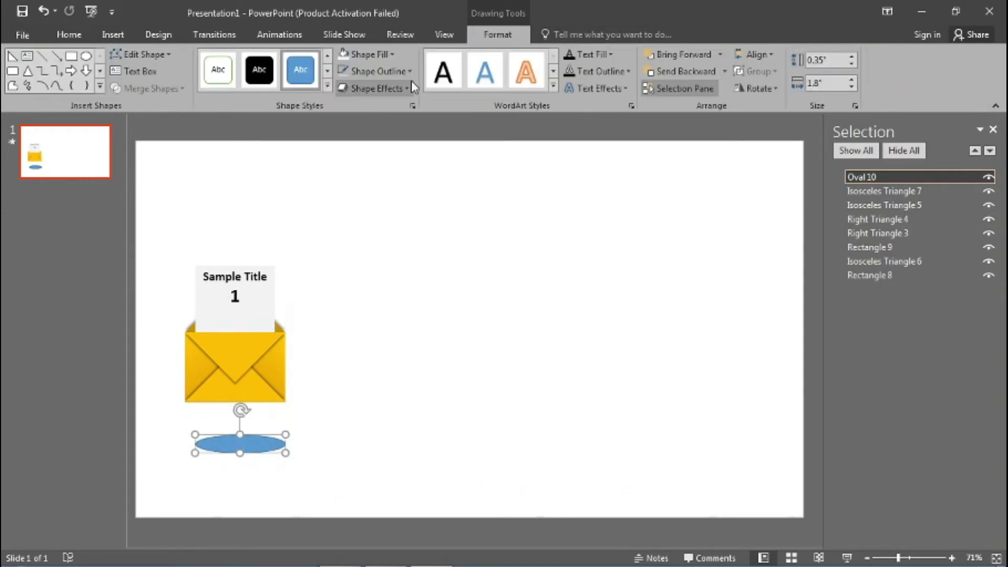
{"action": "left_click", "coordinate": [377, 71]}
{"action": "left_click", "coordinate": [381, 202]}
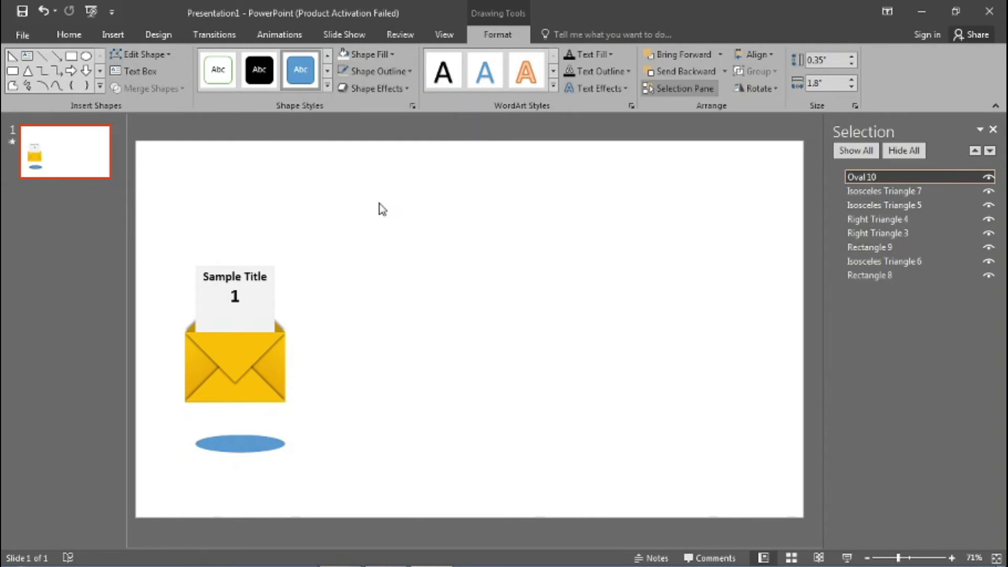
{"action": "left_click", "coordinate": [394, 54]}
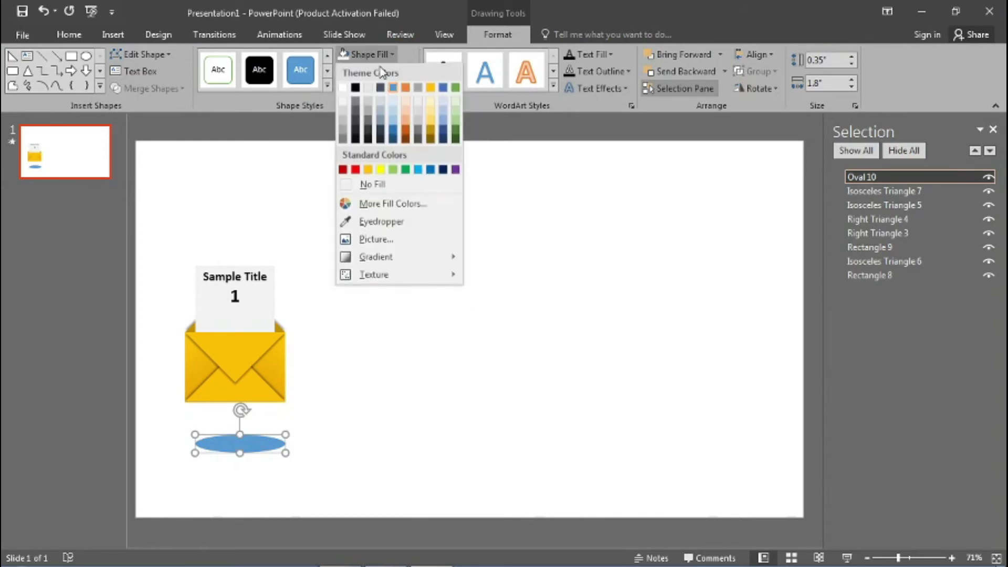
{"action": "left_click", "coordinate": [355, 88]}
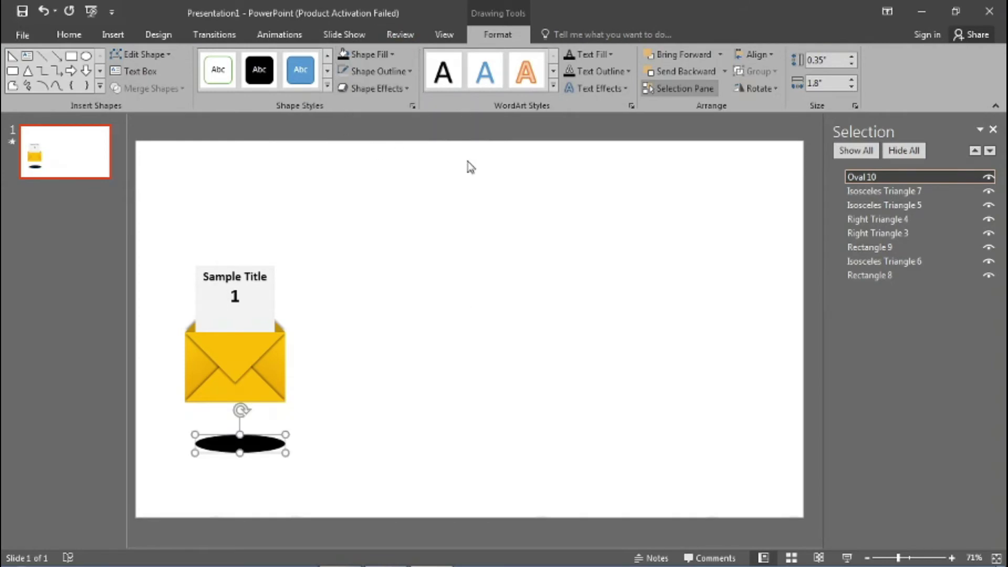
Open the oval's shape formatting settings, dismiss the object list, and set the black fill's transparency to 40%.
{"action": "right_click", "coordinate": [258, 449]}
{"action": "left_click", "coordinate": [307, 439]}
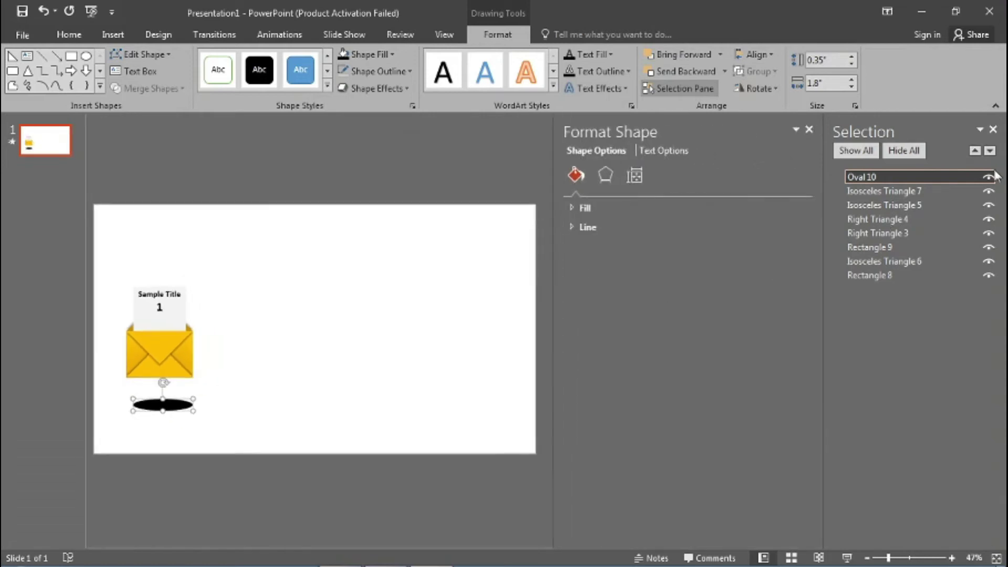
{"action": "left_click", "coordinate": [993, 129]}
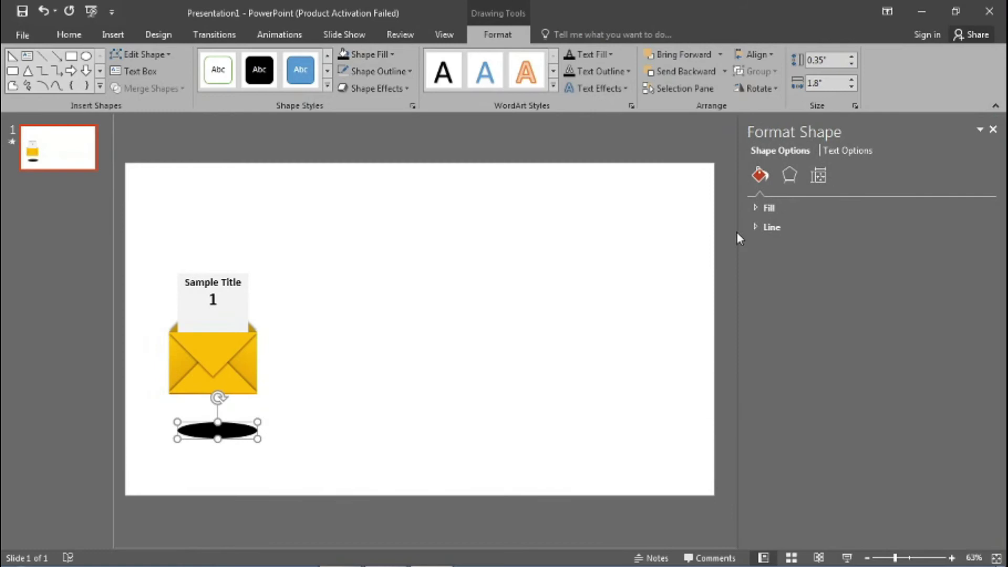
{"action": "left_click", "coordinate": [757, 206]}
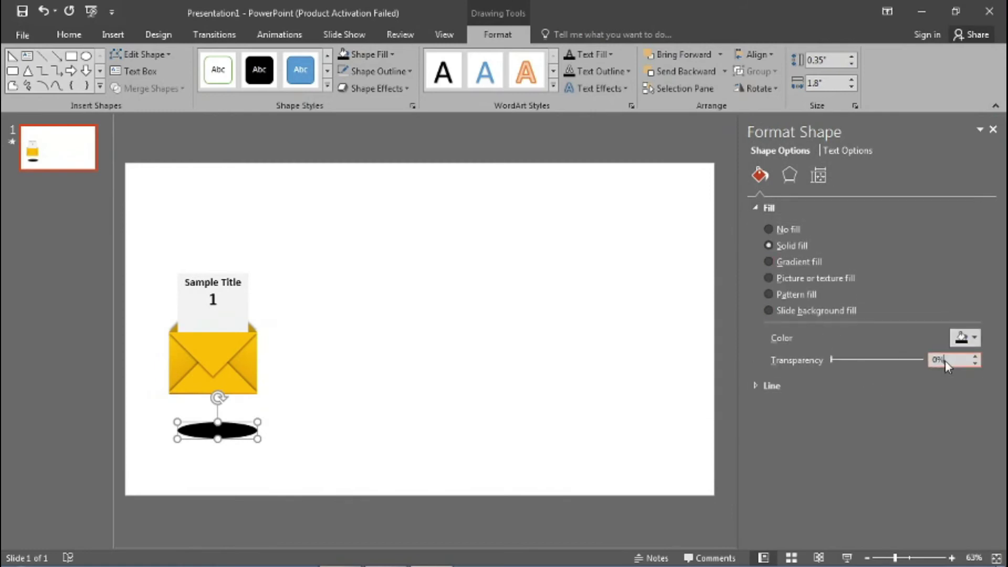
{"action": "type", "text": "40"}
{"action": "key", "text": "Return"}
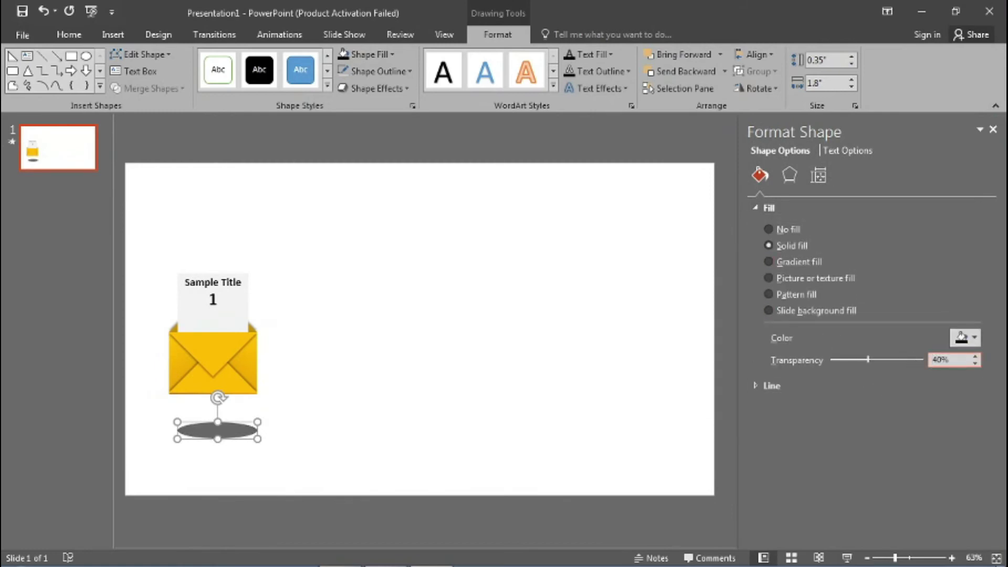
Apply soft edges of 8 pt to the oval so it resembles a blurred shadow.
{"action": "left_click", "coordinate": [789, 174]}
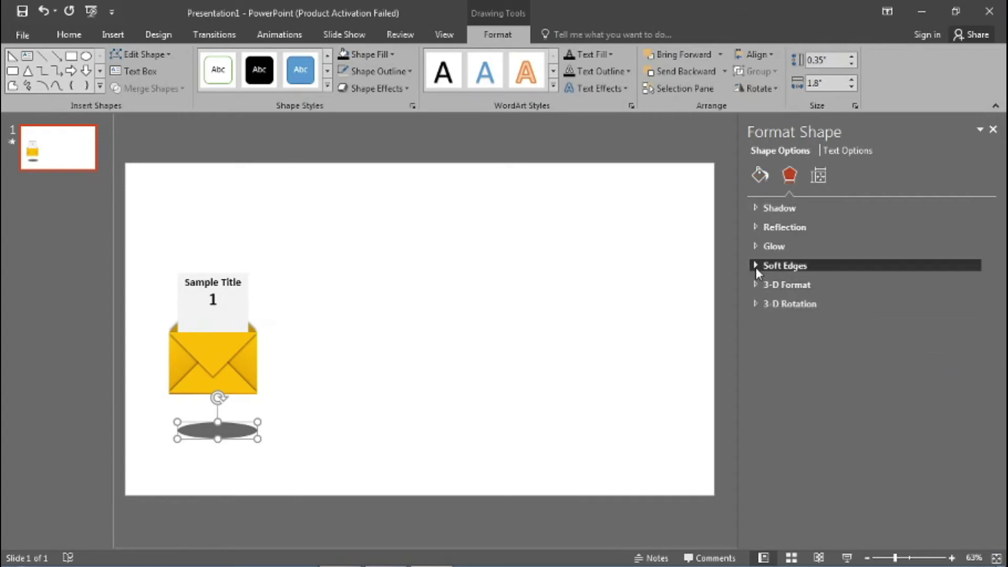
{"action": "left_click", "coordinate": [756, 266]}
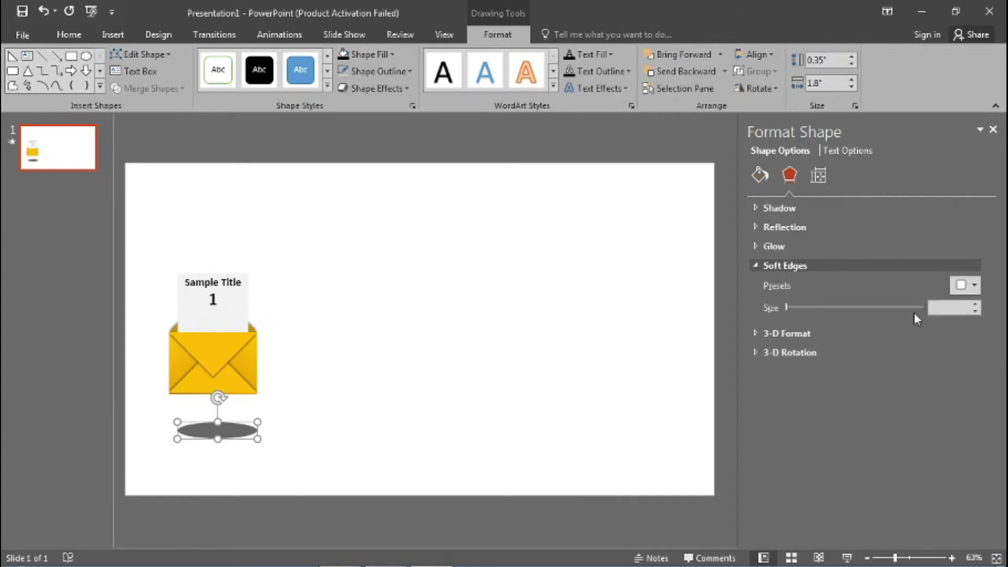
{"action": "left_click", "coordinate": [976, 305]}
{"action": "left_click", "coordinate": [975, 305]}
{"action": "left_click", "coordinate": [975, 304]}
{"action": "left_click", "coordinate": [976, 305]}
{"action": "left_click", "coordinate": [975, 304]}
{"action": "left_click", "coordinate": [976, 305]}
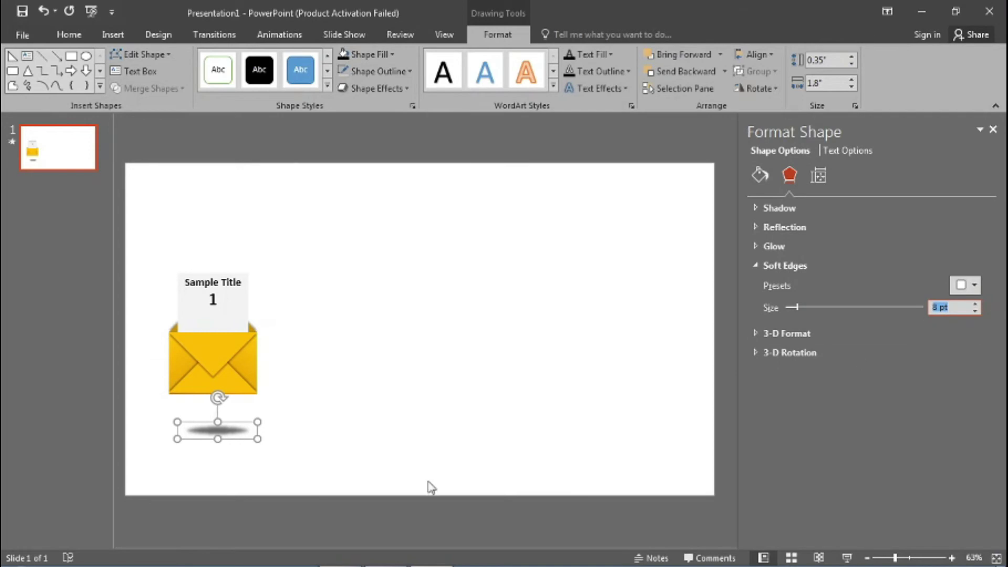
Select all the envelope pieces together with the oval shadow and duplicate them.
{"action": "left_click", "coordinate": [336, 472]}
{"action": "mouse_move", "coordinate": [309, 476]}
{"action": "left_mouse_down"}
{"action": "mouse_move", "coordinate": [189, 353]}
{"action": "mouse_move", "coordinate": [141, 241]}
{"action": "left_mouse_up"}
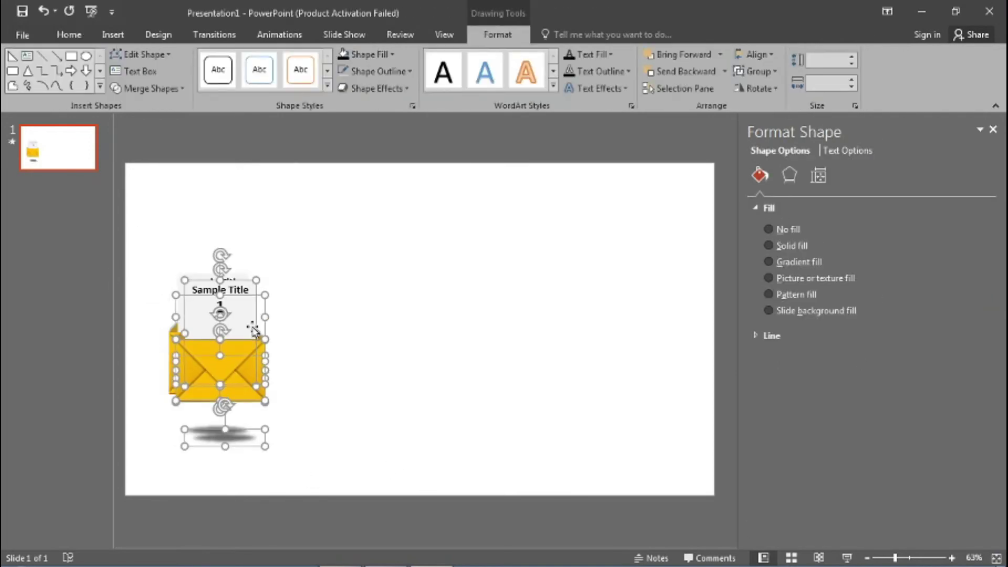